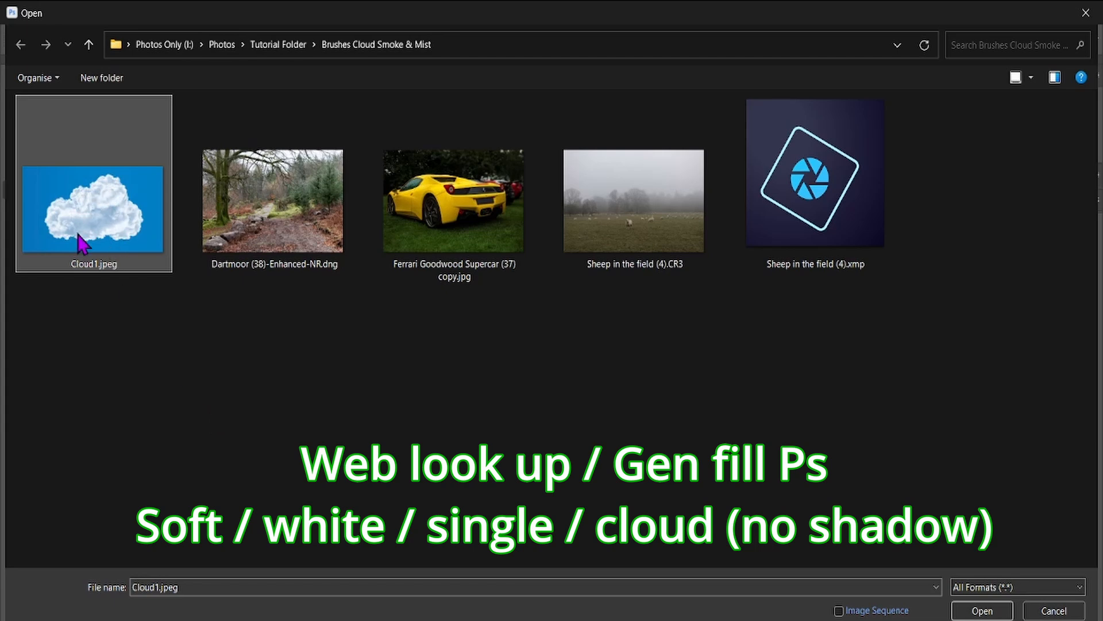
Open Cloud1.jpeg, desaturate the image and invert its tones.
{"action": "double_click", "coordinate": [93, 222]}
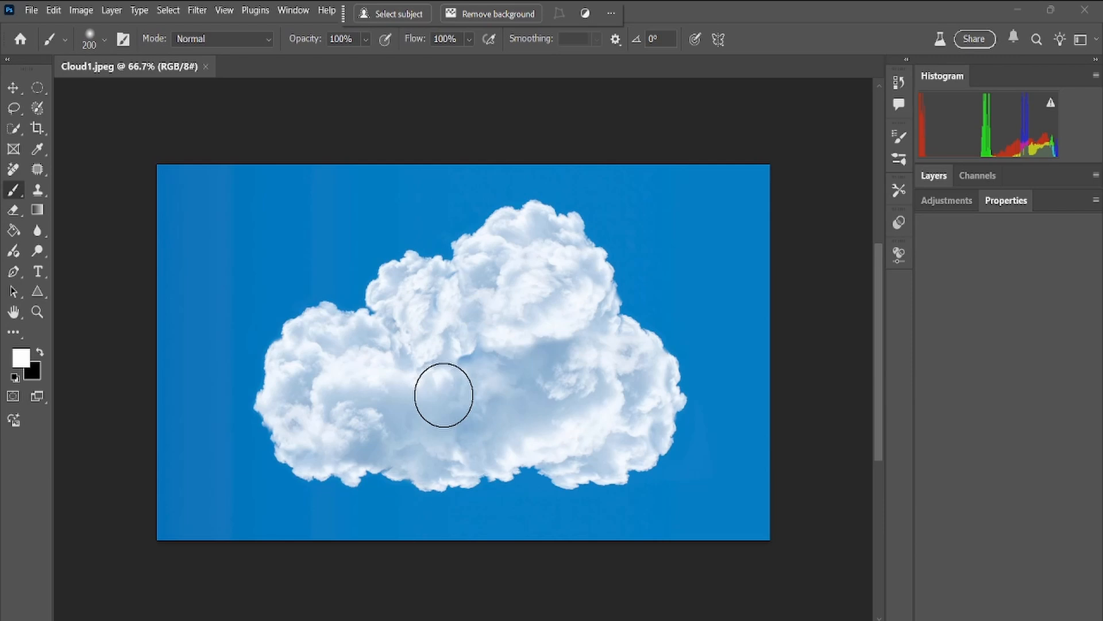
{"action": "key", "text": "ctrl+shift+u"}
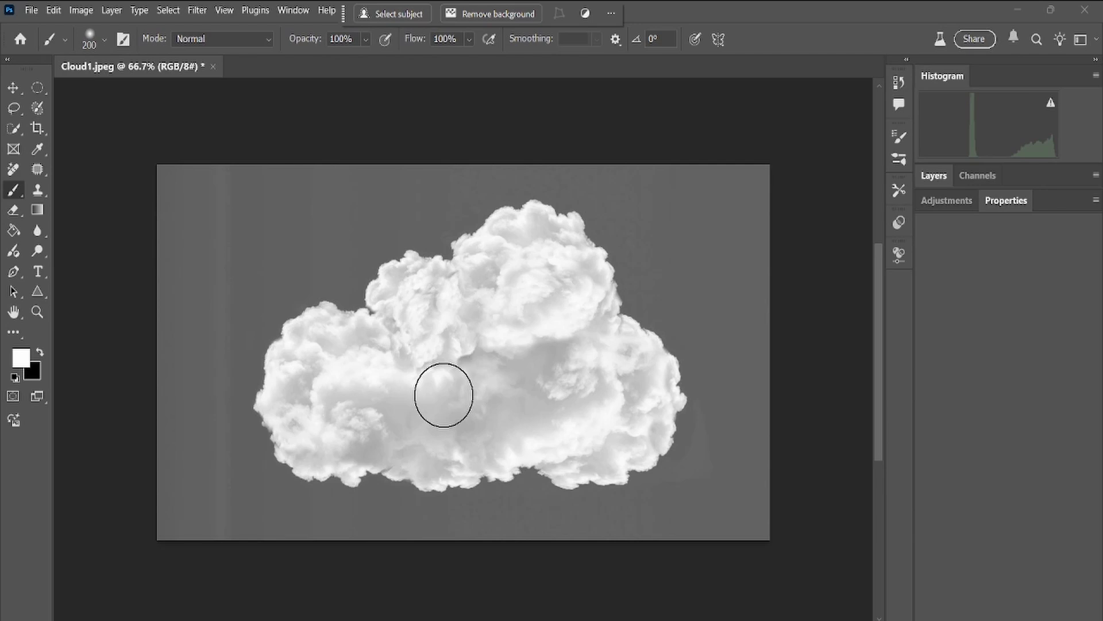
{"action": "key", "text": "ctrl+i"}
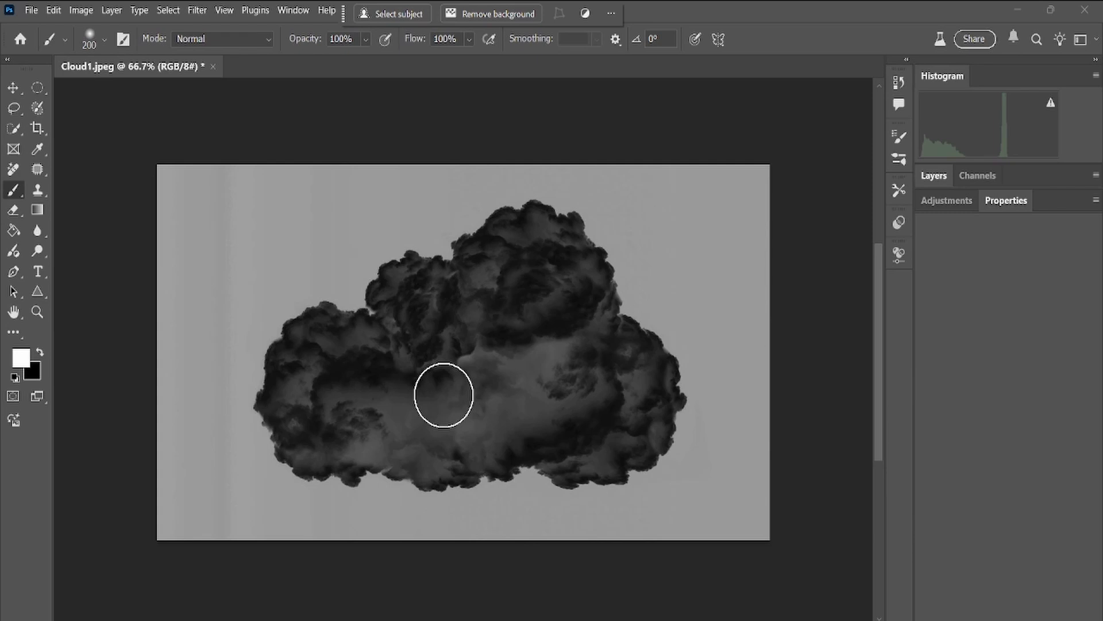
Apply Levels to the inverted cloud with input black 18, midtone 1.30 and white 154.
{"action": "key", "text": "ctrl+l"}
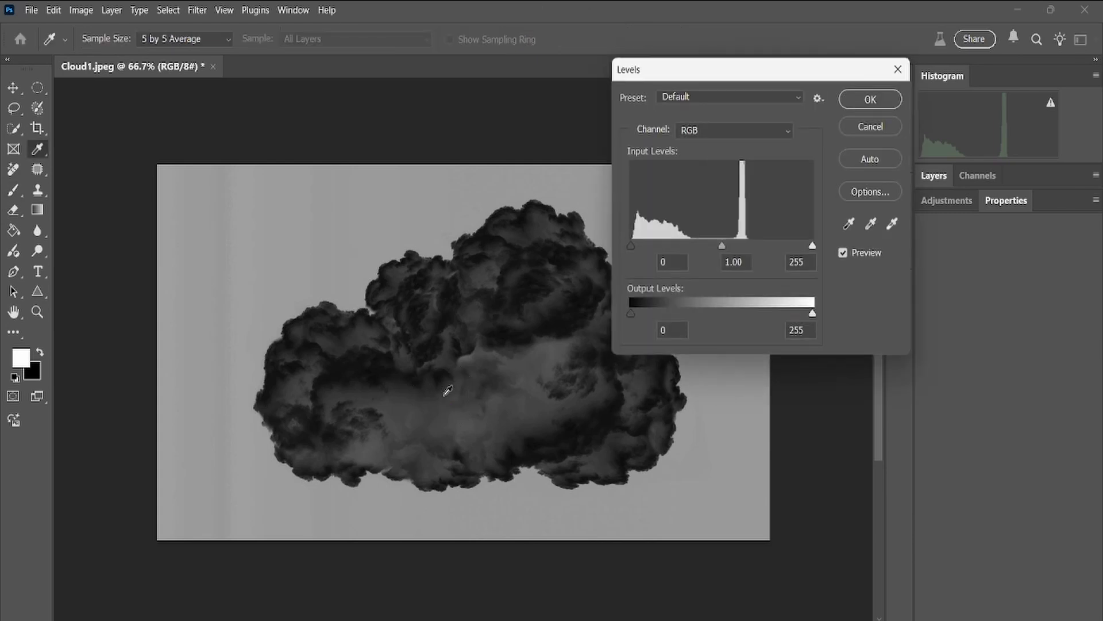
{"action": "left_click_drag", "start_coordinate": [768, 69], "coordinate": [901, 143]}
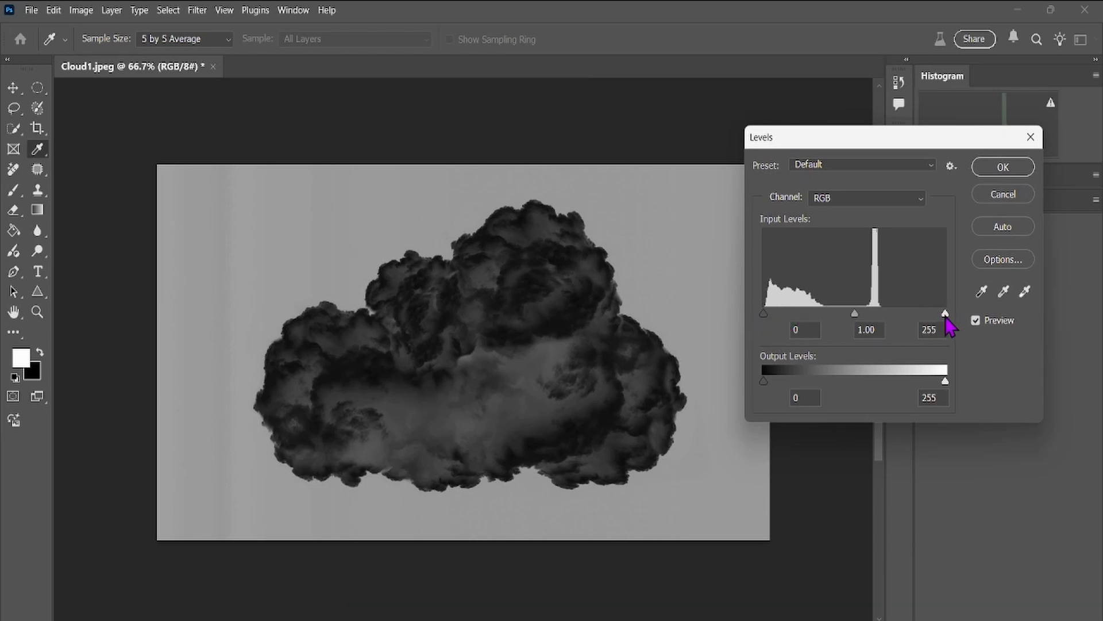
{"action": "left_click_drag", "start_coordinate": [946, 314], "coordinate": [875, 323]}
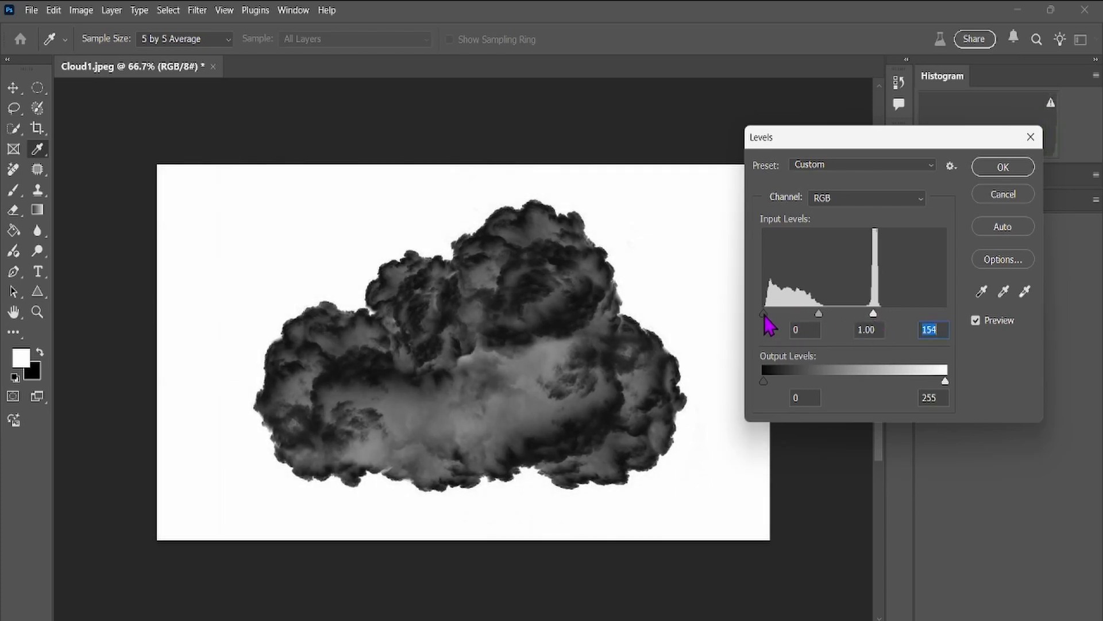
{"action": "left_click_drag", "start_coordinate": [765, 317], "coordinate": [825, 327]}
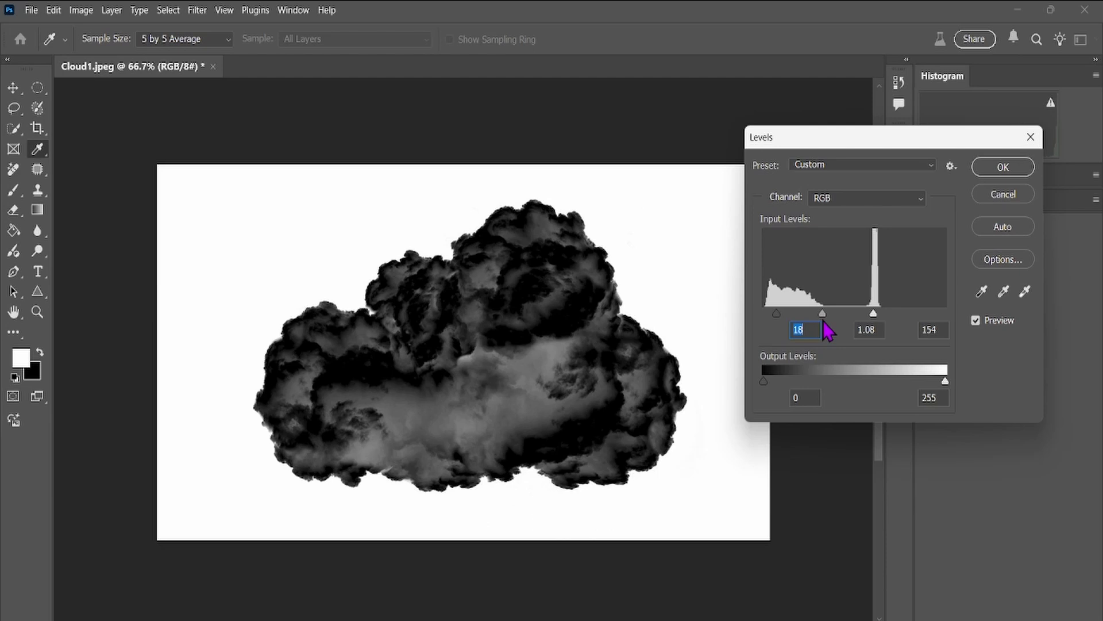
{"action": "left_click_drag", "start_coordinate": [823, 321], "coordinate": [817, 320]}
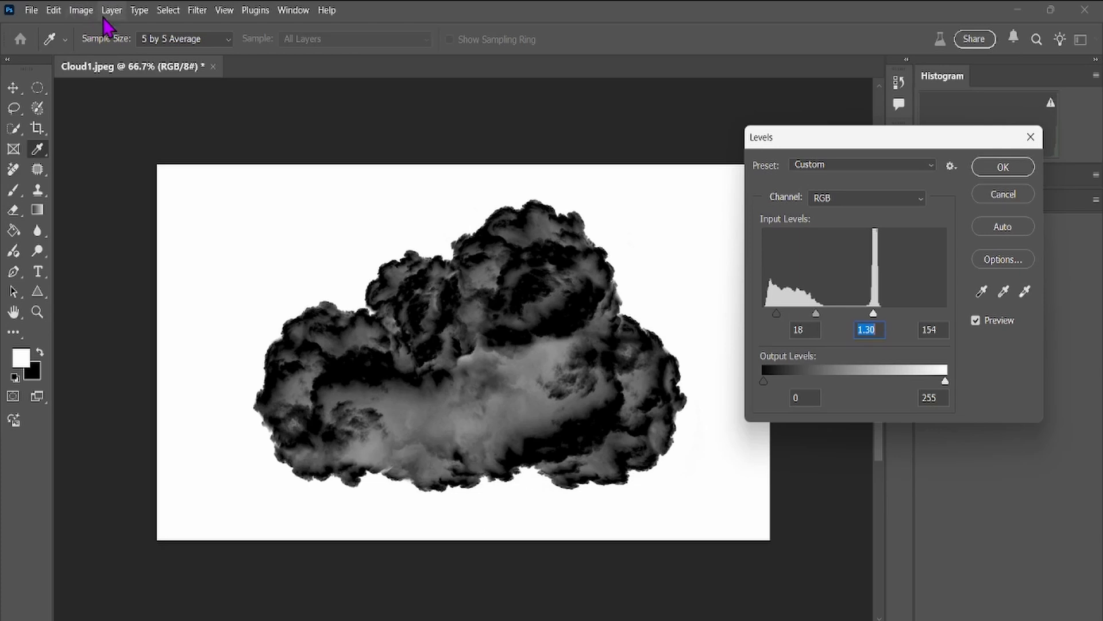
{"action": "left_click", "coordinate": [53, 10]}
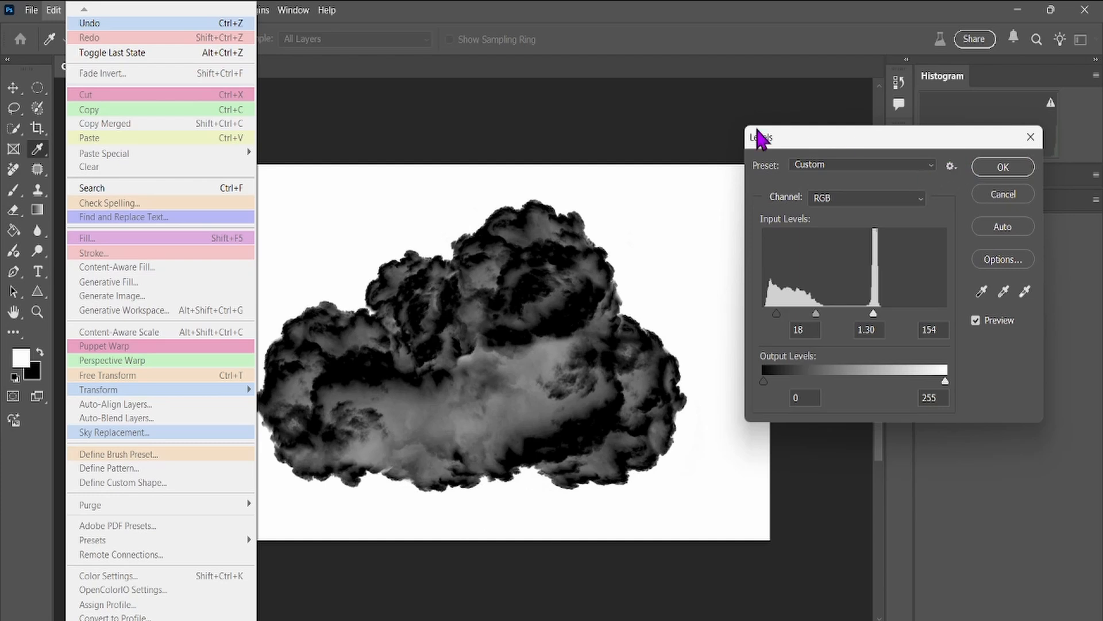
{"action": "left_click", "coordinate": [611, 123]}
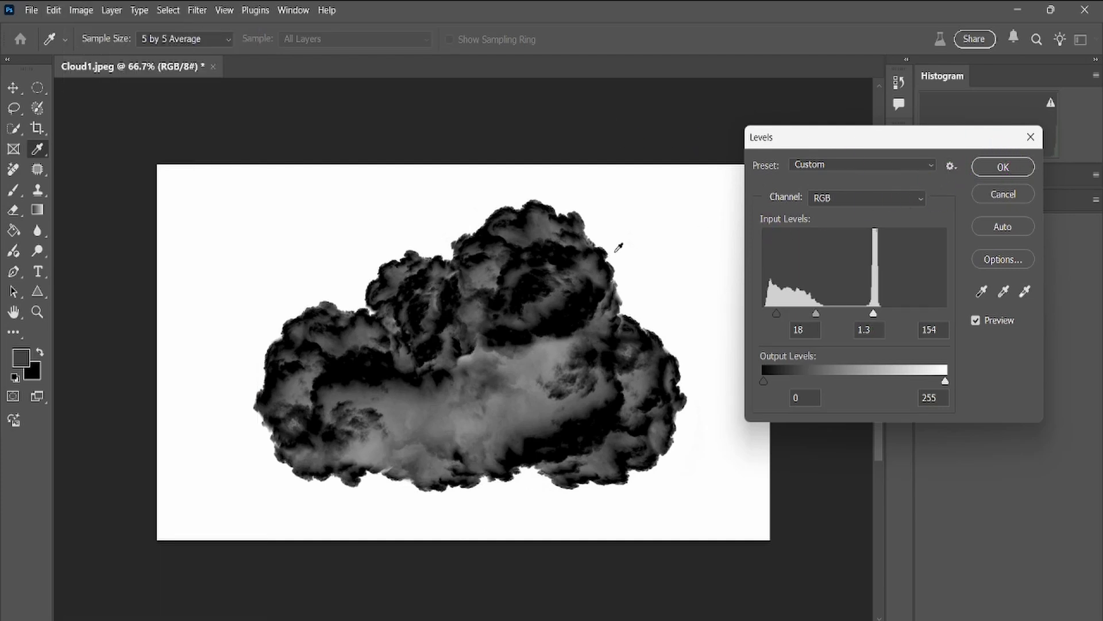
{"action": "key", "text": "Return"}
{"action": "key", "text": "b"}
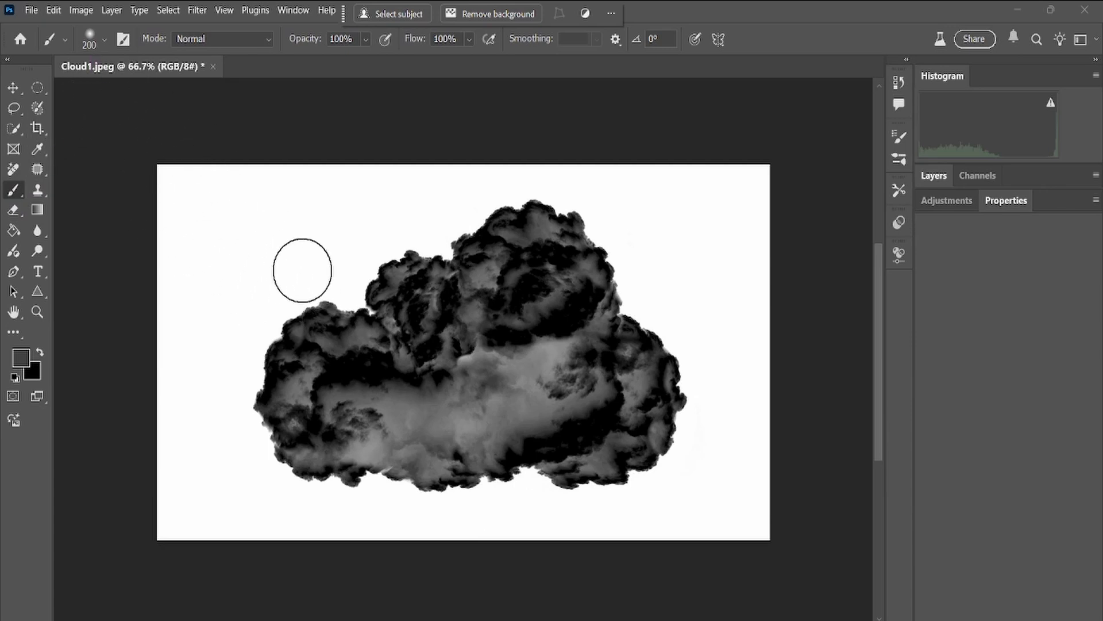
{"action": "left_click", "coordinate": [307, 307]}
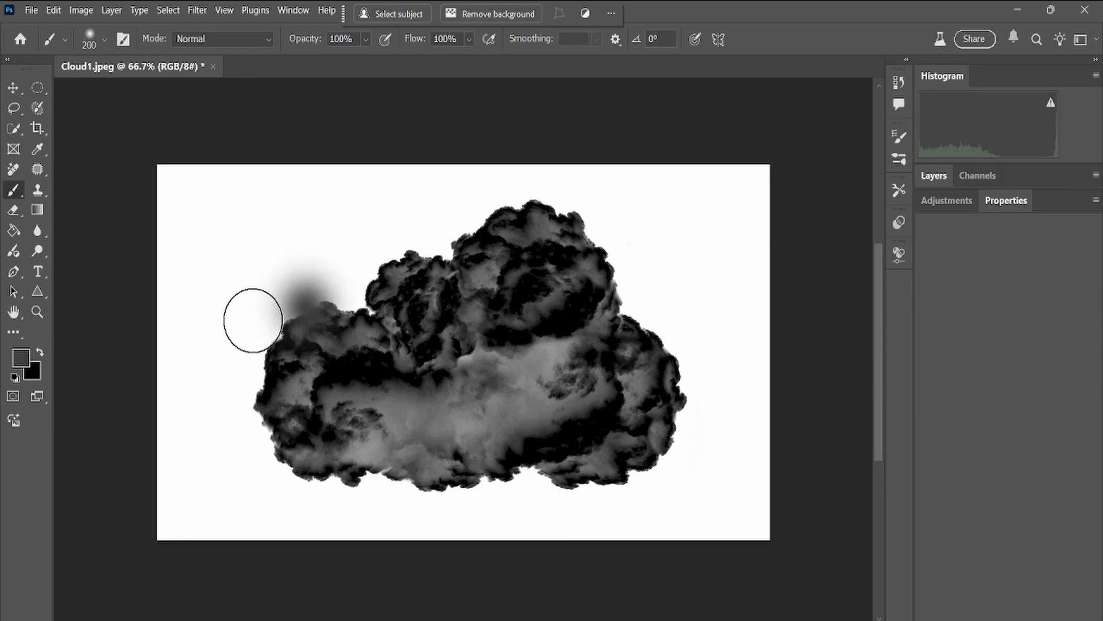
{"action": "key", "text": "ctrl+z"}
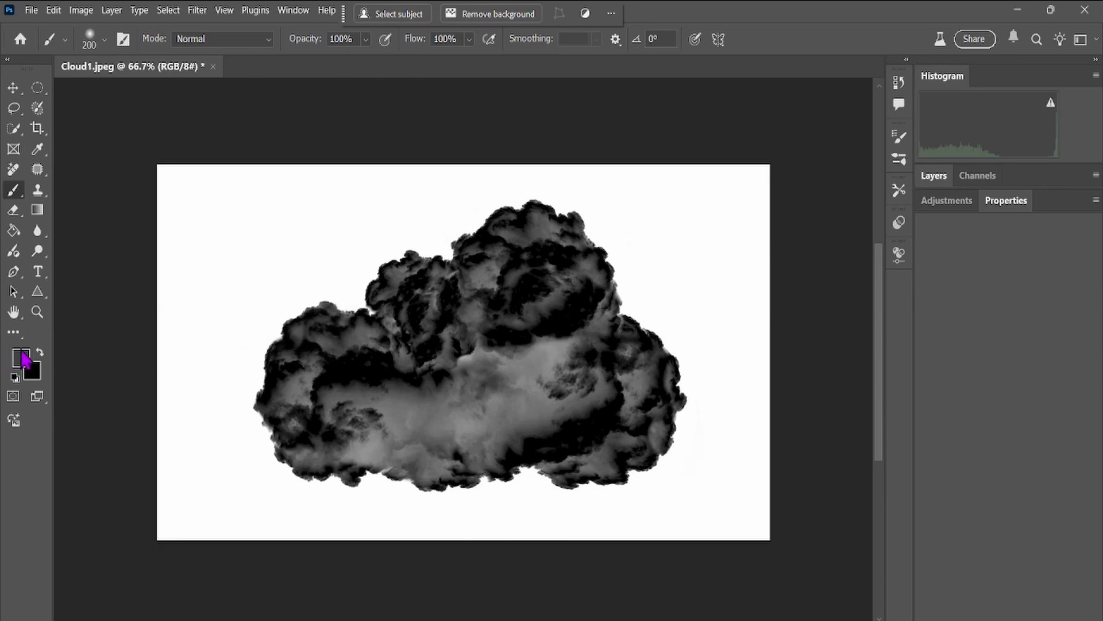
Set the foreground colour to white and soften the cloud's outer edges with the 200 px soft brush.
{"action": "left_click", "coordinate": [15, 377]}
{"action": "left_click", "coordinate": [40, 352]}
{"action": "mouse_move", "coordinate": [241, 350]}
{"action": "left_mouse_down"}
{"action": "mouse_move", "coordinate": [273, 341]}
{"action": "mouse_move", "coordinate": [284, 314]}
{"action": "mouse_move", "coordinate": [231, 364]}
{"action": "mouse_move", "coordinate": [259, 349]}
{"action": "mouse_move", "coordinate": [242, 417]}
{"action": "mouse_move", "coordinate": [291, 466]}
{"action": "mouse_move", "coordinate": [342, 482]}
{"action": "mouse_move", "coordinate": [506, 481]}
{"action": "left_mouse_up"}
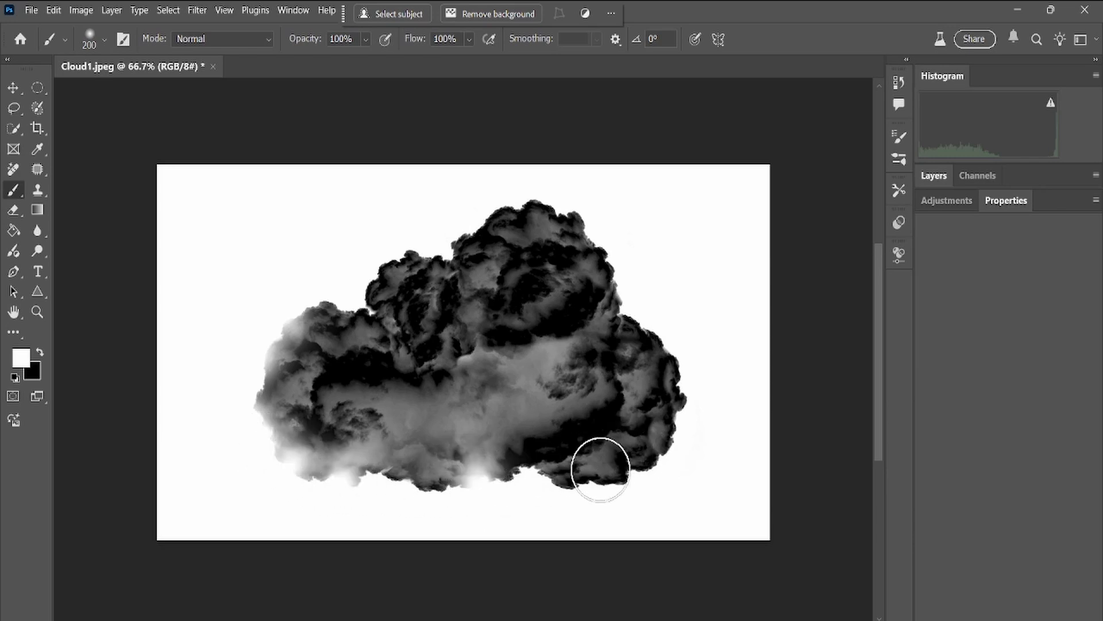
{"action": "mouse_move", "coordinate": [584, 478]}
{"action": "left_mouse_down"}
{"action": "mouse_move", "coordinate": [668, 438]}
{"action": "mouse_move", "coordinate": [686, 371]}
{"action": "mouse_move", "coordinate": [672, 336]}
{"action": "mouse_move", "coordinate": [546, 215]}
{"action": "mouse_move", "coordinate": [494, 217]}
{"action": "mouse_move", "coordinate": [549, 199]}
{"action": "mouse_move", "coordinate": [444, 263]}
{"action": "mouse_move", "coordinate": [395, 254]}
{"action": "mouse_move", "coordinate": [360, 288]}
{"action": "left_mouse_up"}
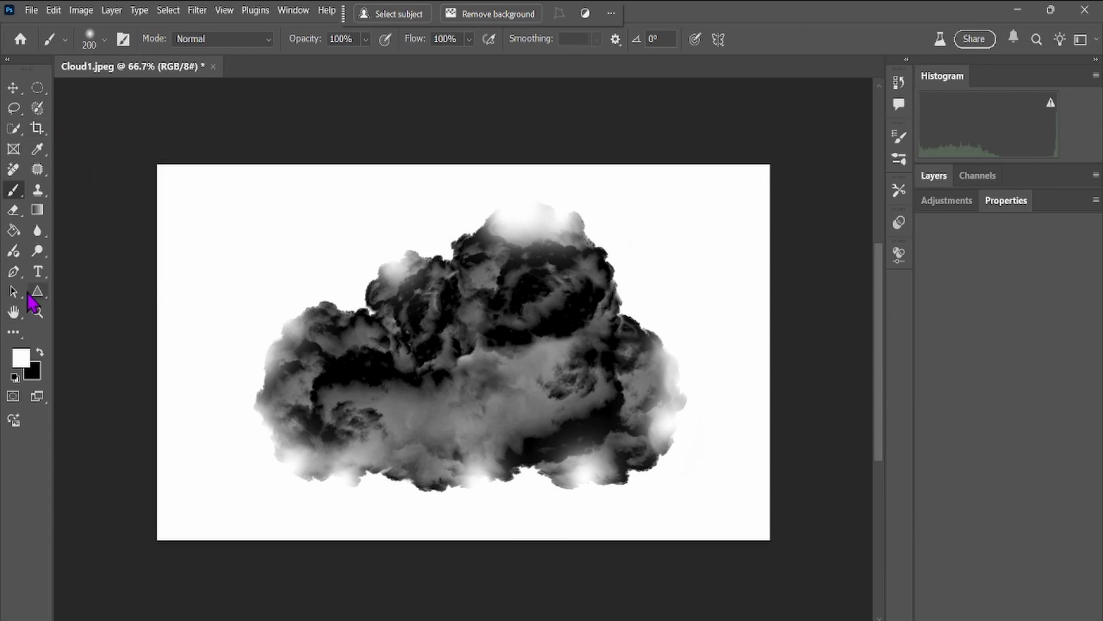
Define the cloud image as a brush preset named "Cloud test" and stamp it once over the cloud.
{"action": "left_click", "coordinate": [53, 10]}
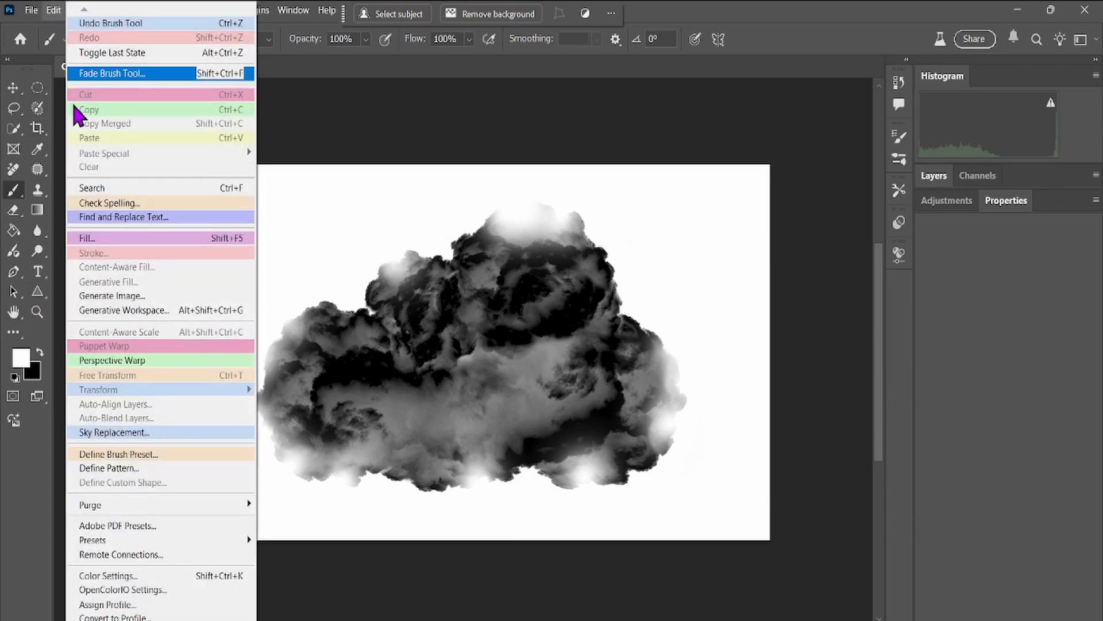
{"action": "left_click", "coordinate": [121, 454]}
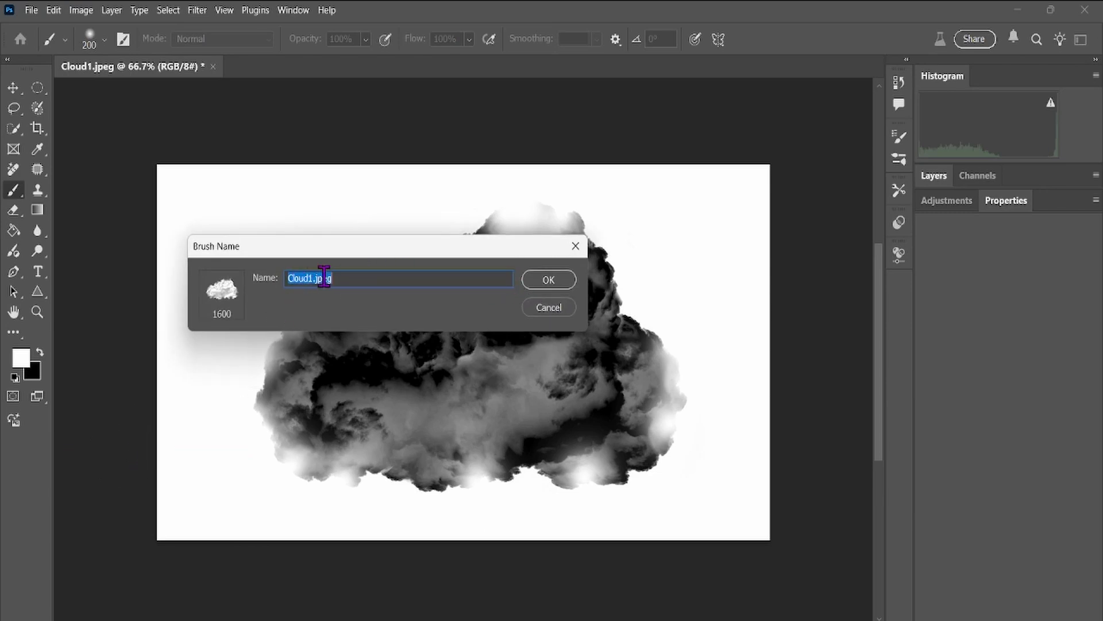
{"action": "left_click_drag", "start_coordinate": [332, 279], "coordinate": [308, 279]}
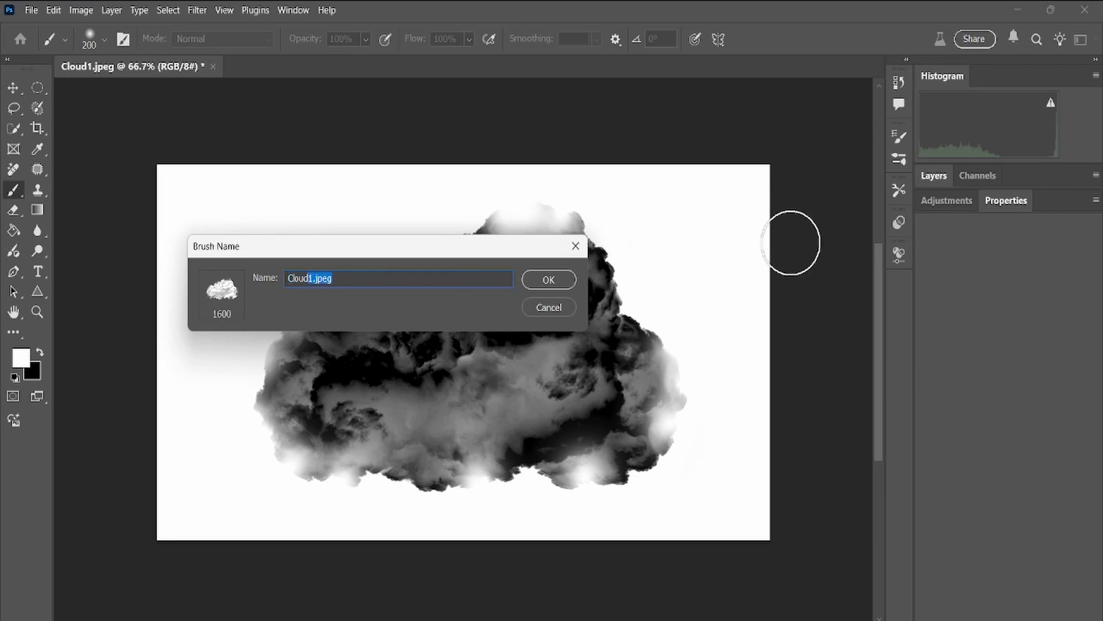
{"action": "type", "text": "v"}
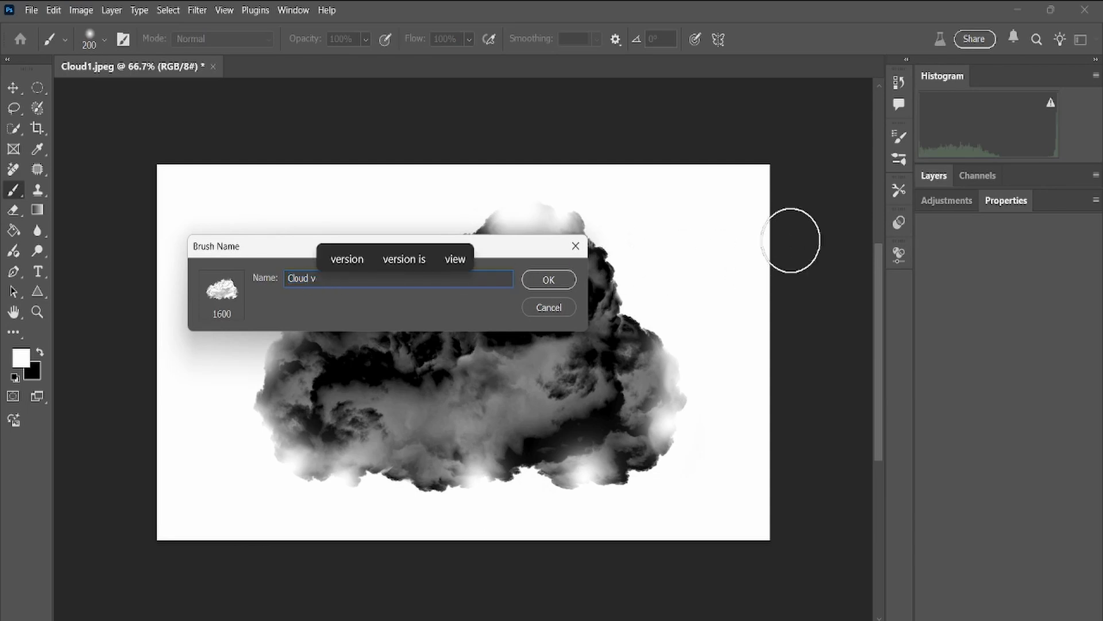
{"action": "key", "text": "BackSpace"}
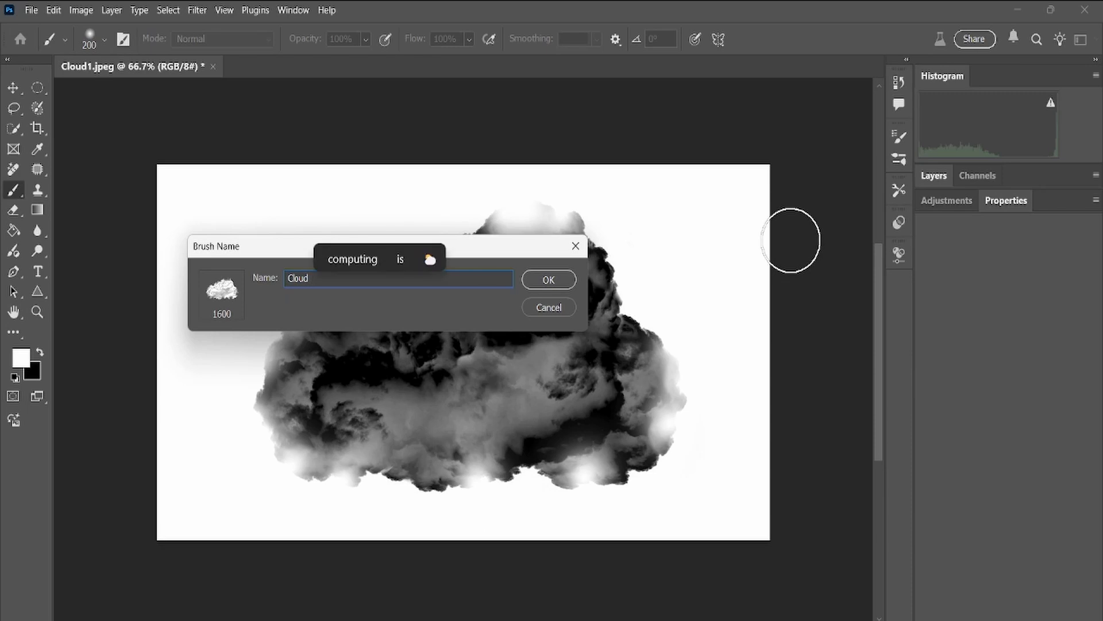
{"action": "type", "text": "test"}
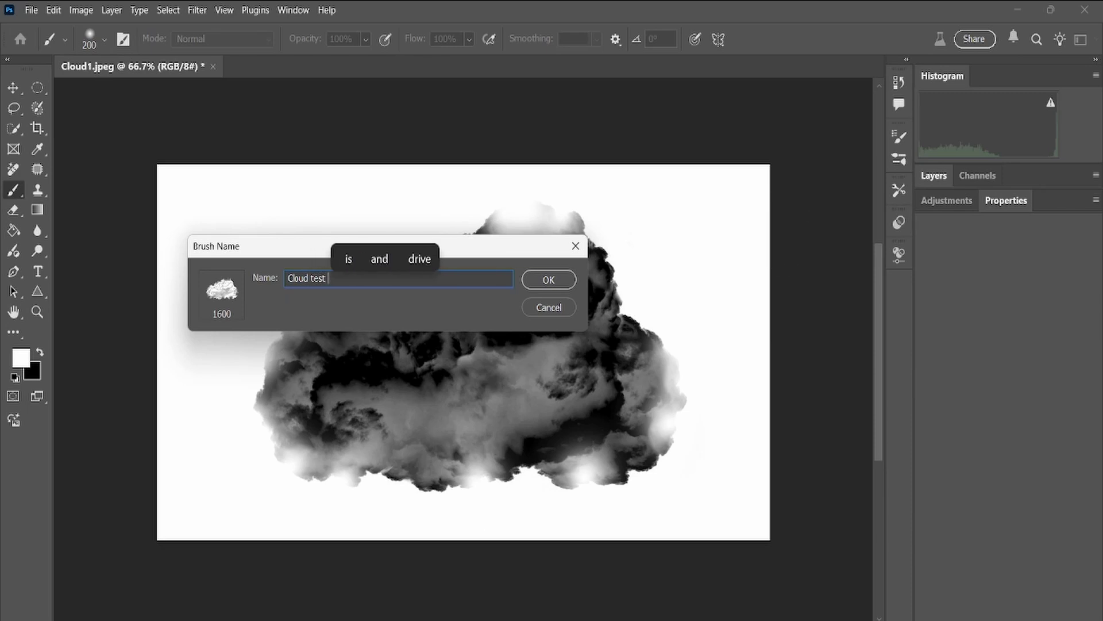
{"action": "left_click", "coordinate": [554, 282]}
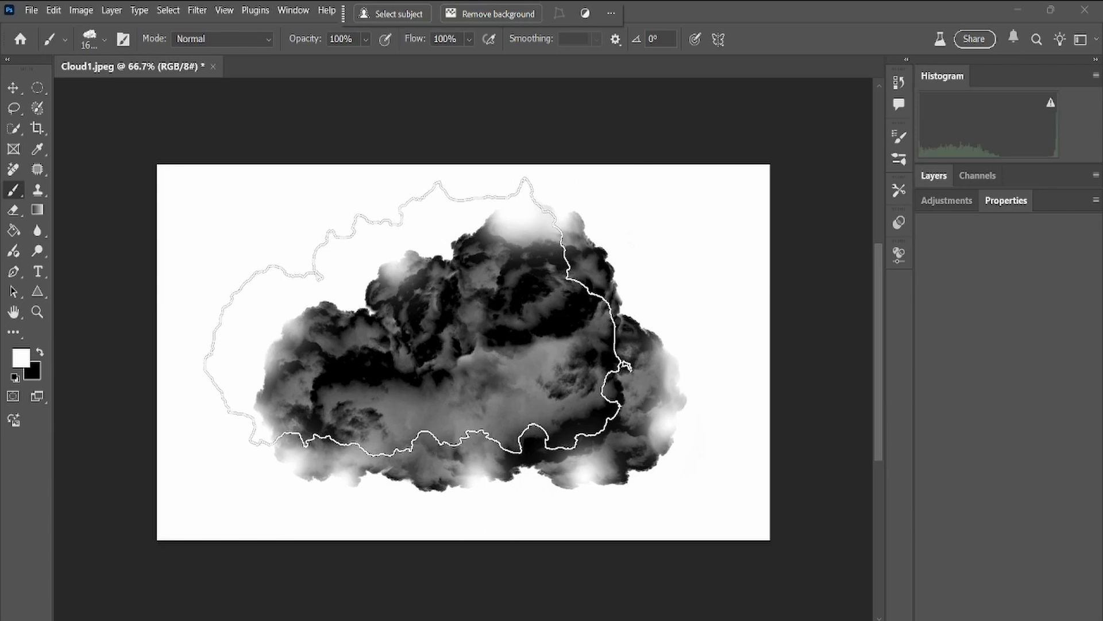
{"action": "left_click", "coordinate": [401, 324]}
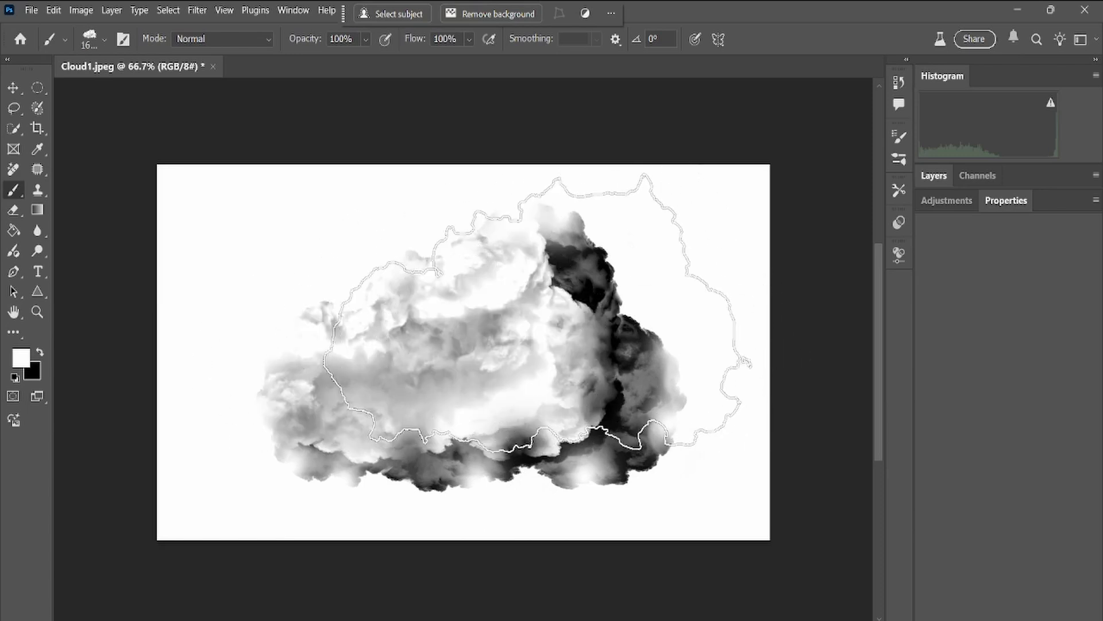
Add a near-black (#010101) solid color fill layer above the background and rasterize its fill.
{"action": "left_click", "coordinate": [934, 176]}
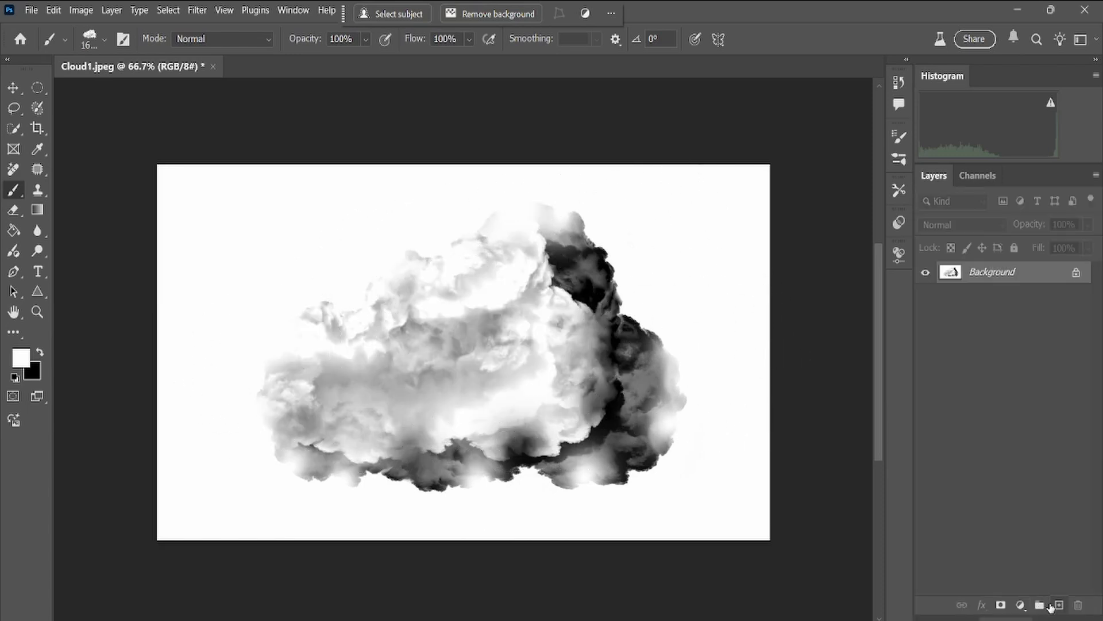
{"action": "left_click", "coordinate": [1027, 608]}
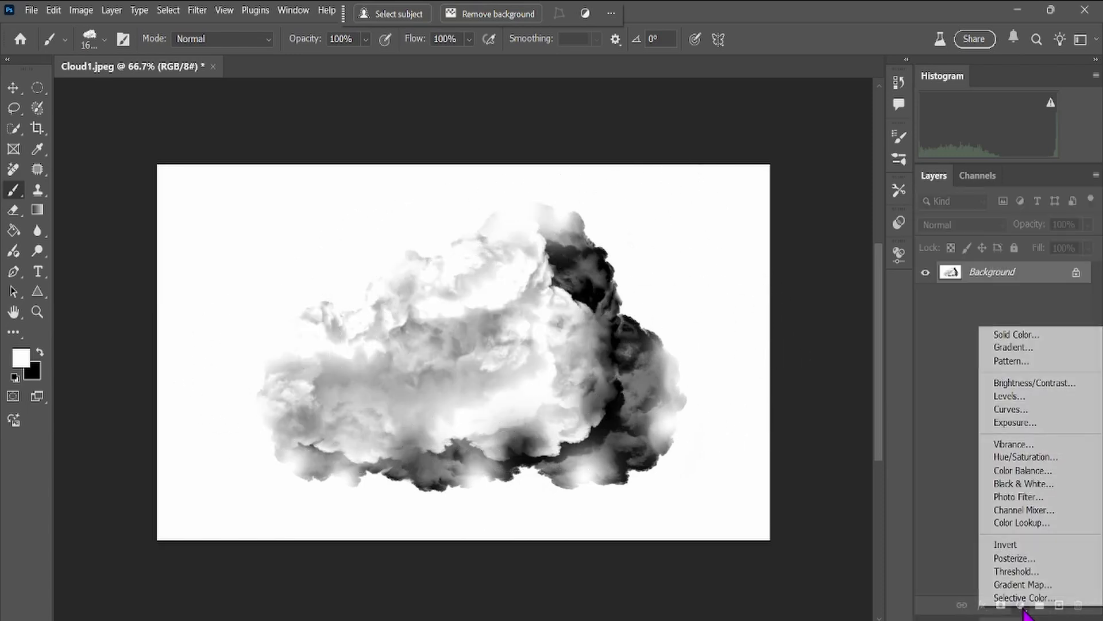
{"action": "left_click", "coordinate": [1026, 337]}
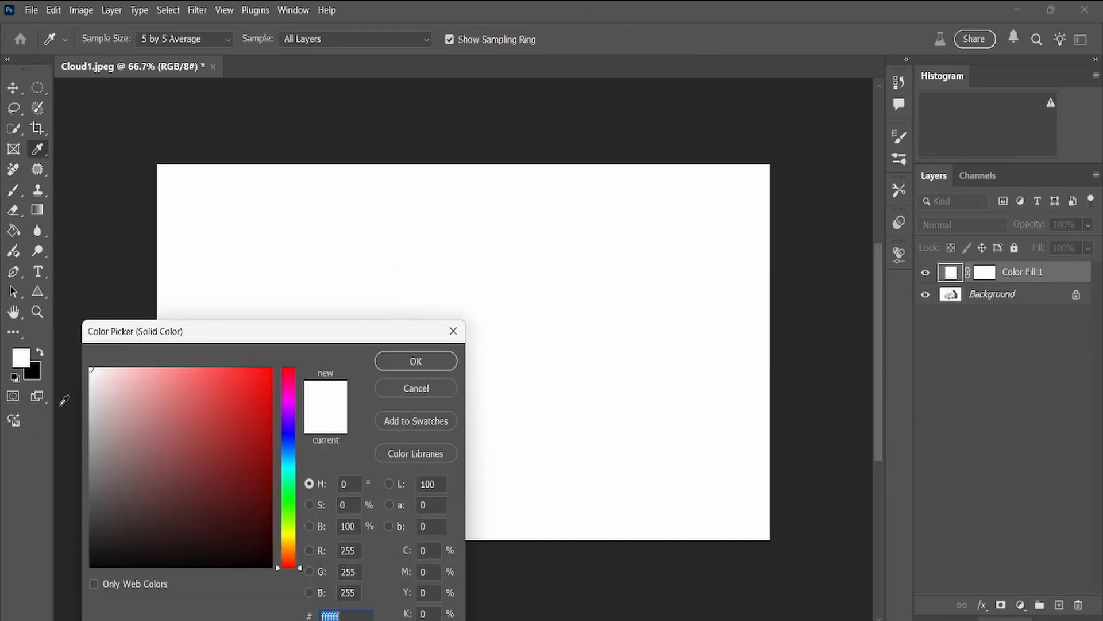
{"action": "left_click", "coordinate": [92, 565]}
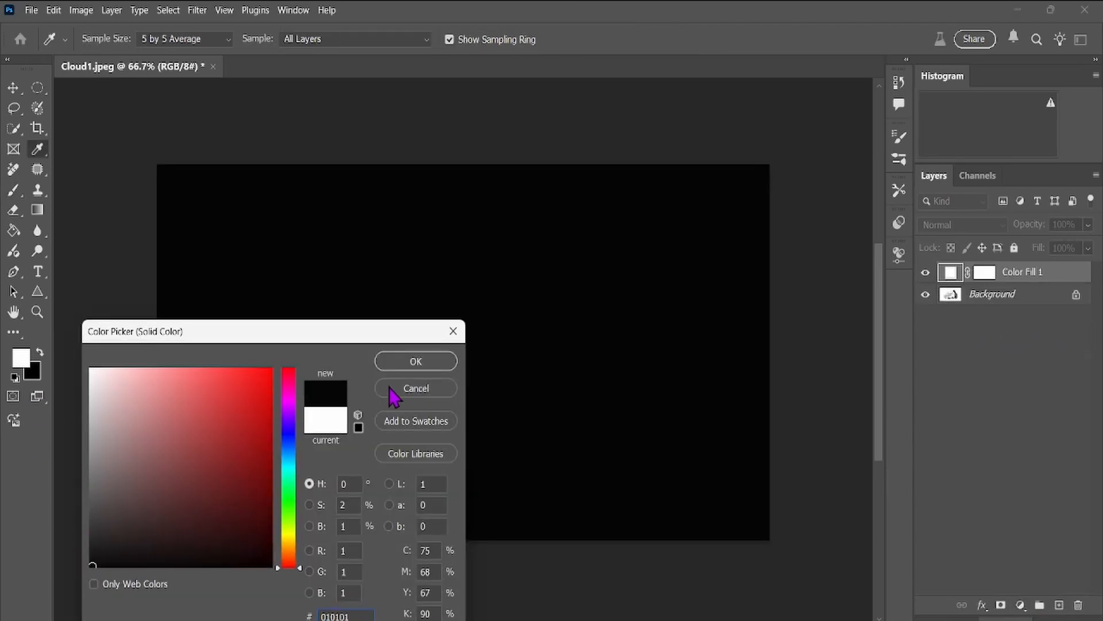
{"action": "left_click", "coordinate": [412, 364]}
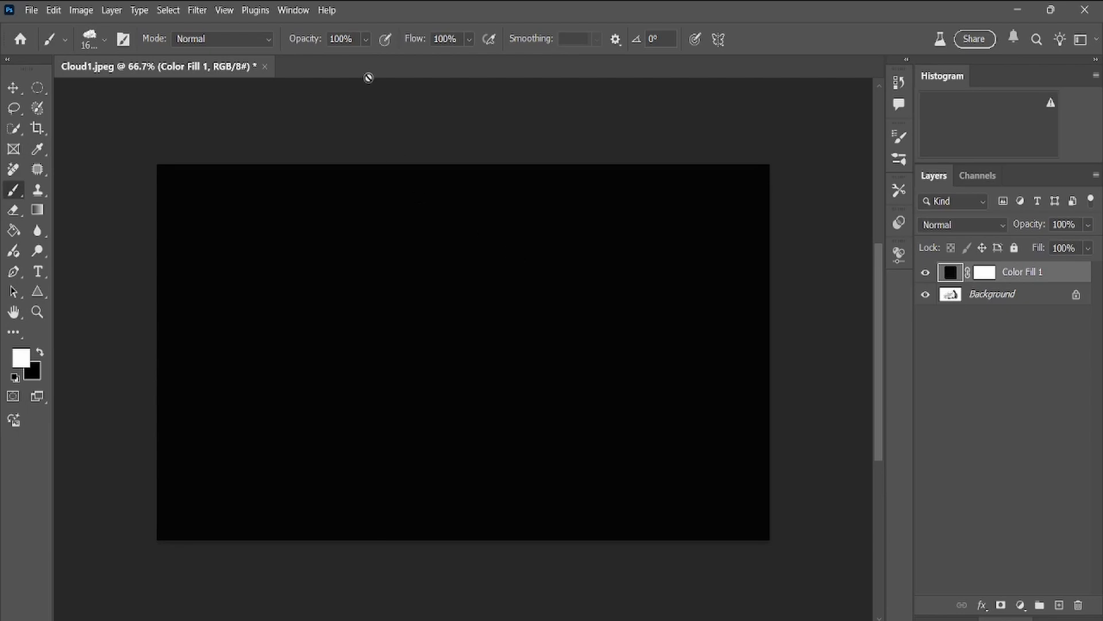
{"action": "left_click", "coordinate": [828, 271]}
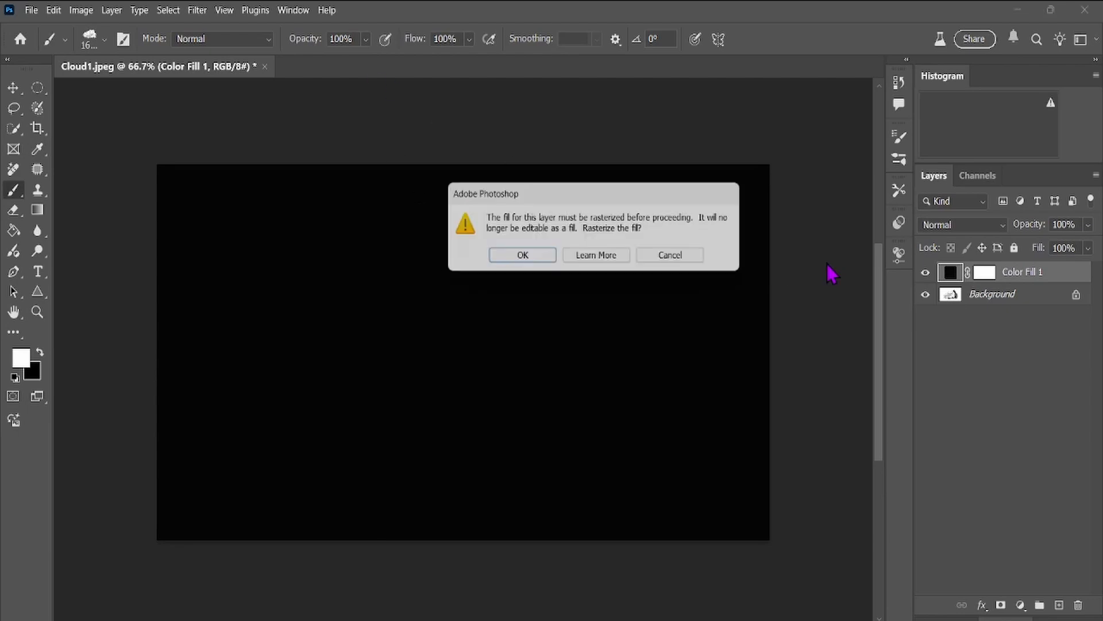
{"action": "left_click", "coordinate": [521, 256]}
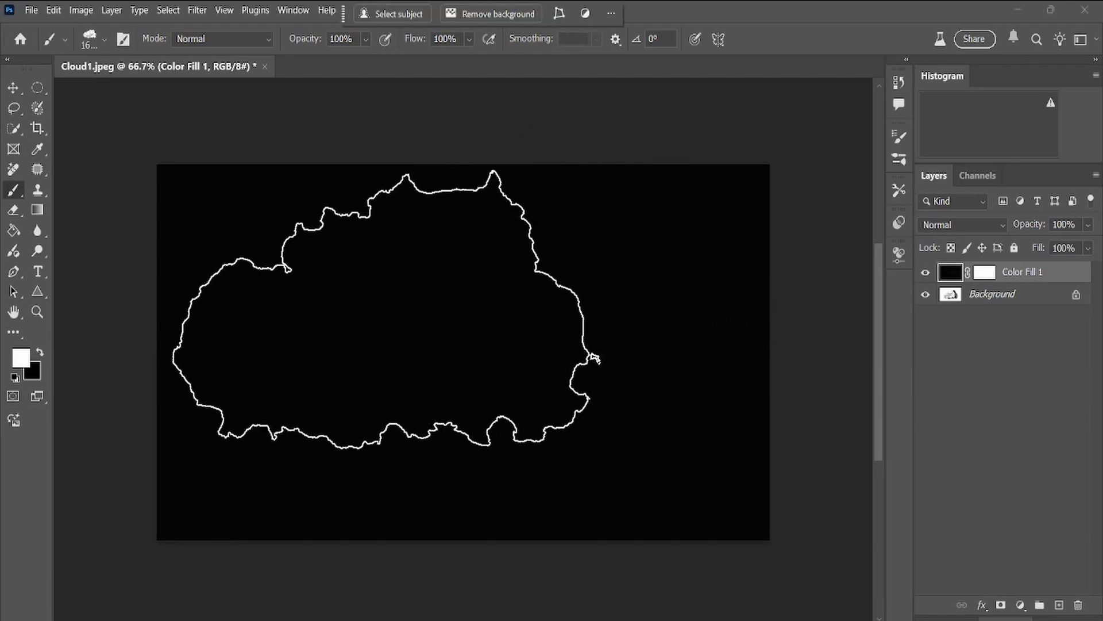
Try stamping the new cloud brush in white on the black layer.
{"action": "left_click", "coordinate": [386, 308]}
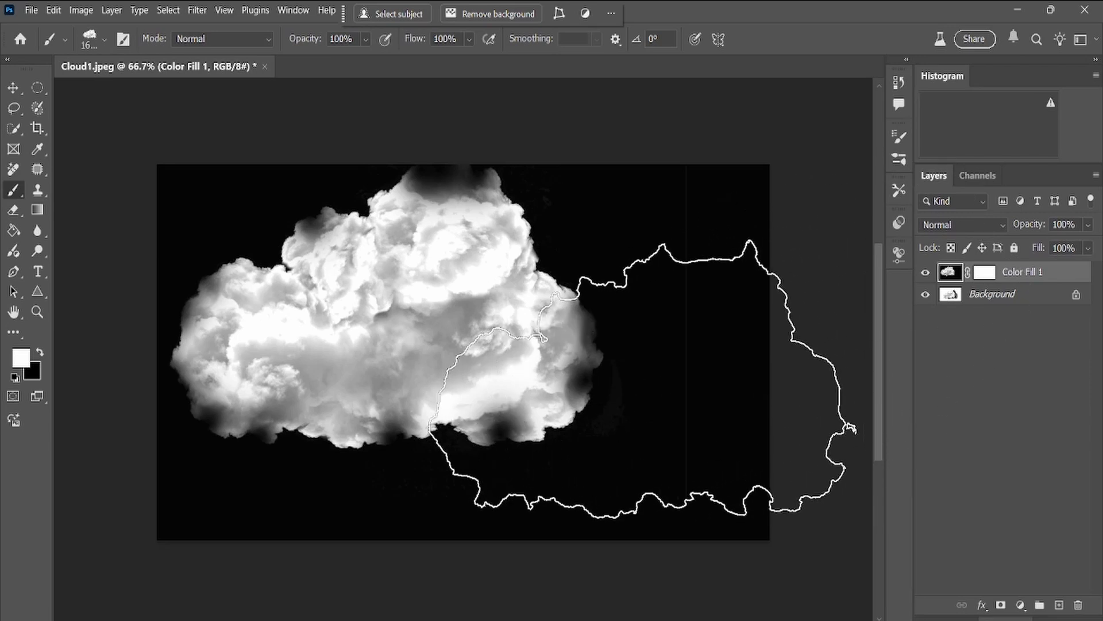
{"action": "left_click", "coordinate": [588, 375]}
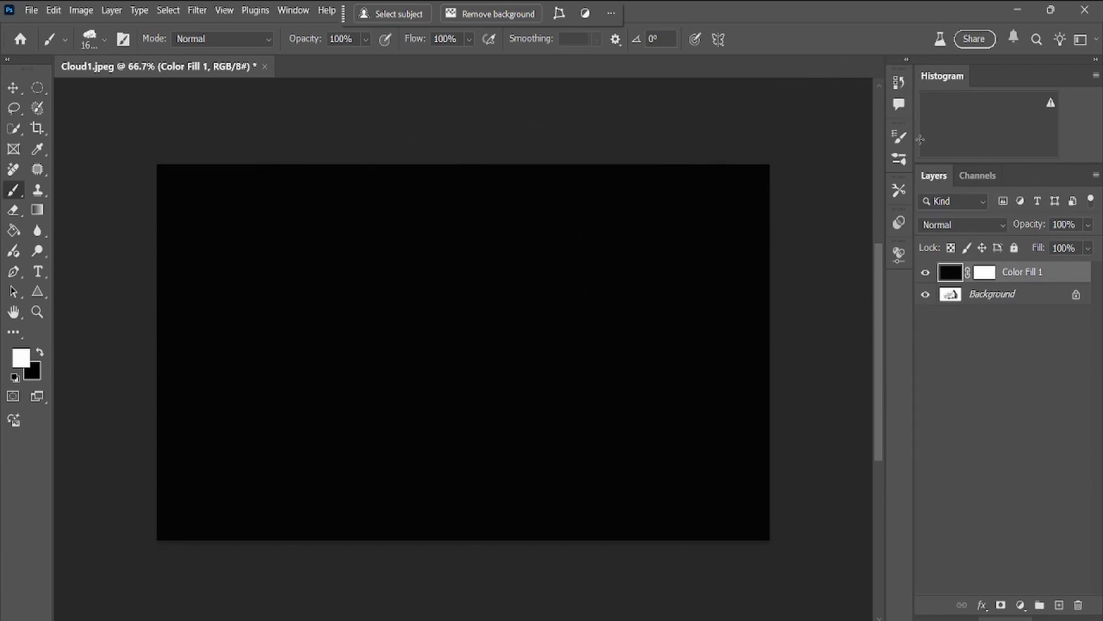
Display the saved brush presets alongside the brush settings.
{"action": "left_click", "coordinate": [899, 158]}
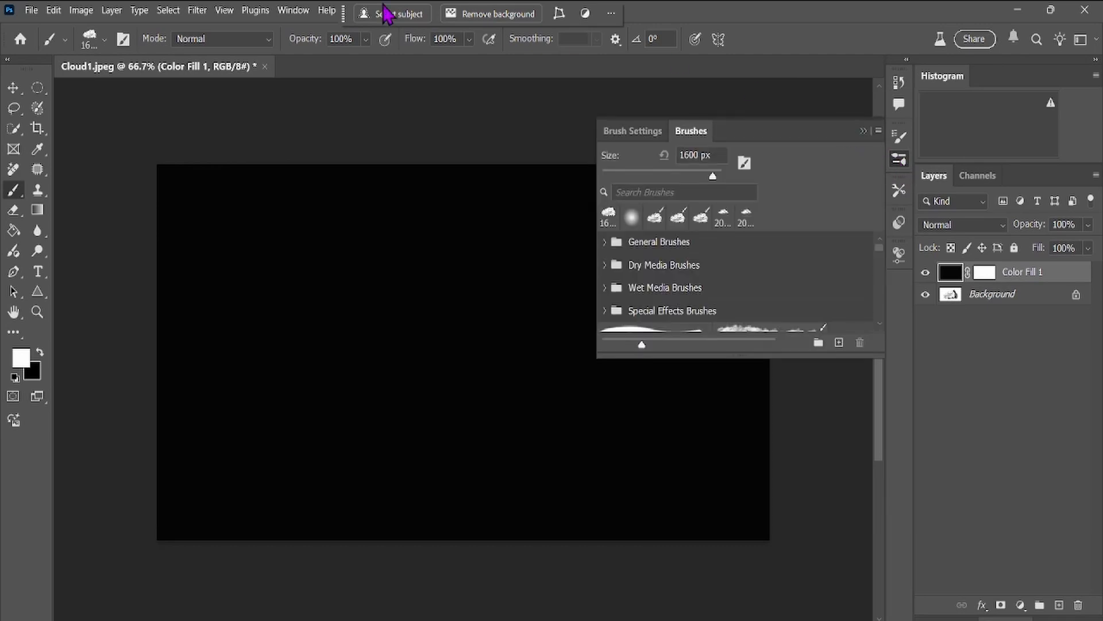
{"action": "left_click", "coordinate": [285, 12]}
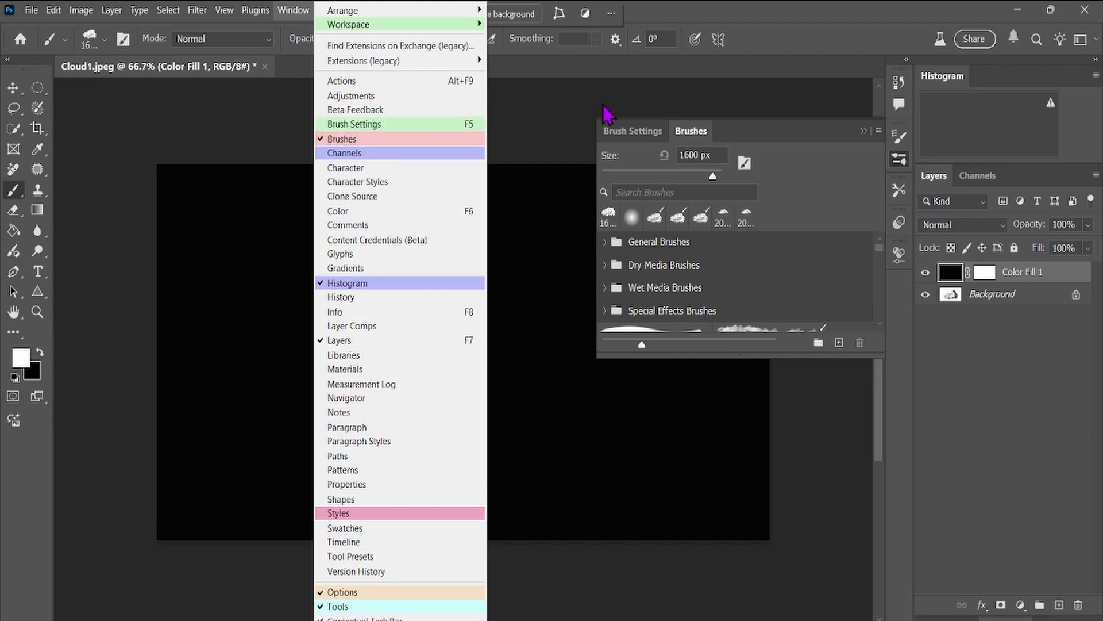
{"action": "left_click", "coordinate": [552, 127]}
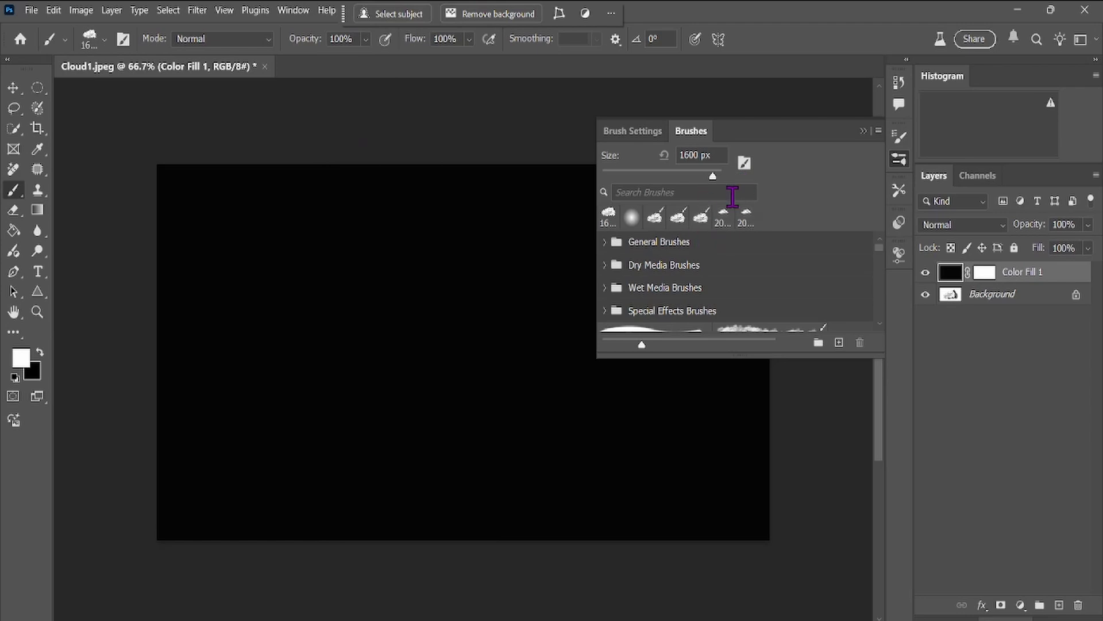
Enable Shape Dynamics for the cloud brush with size jitter and angle jitter both at 100%.
{"action": "left_click", "coordinate": [632, 131]}
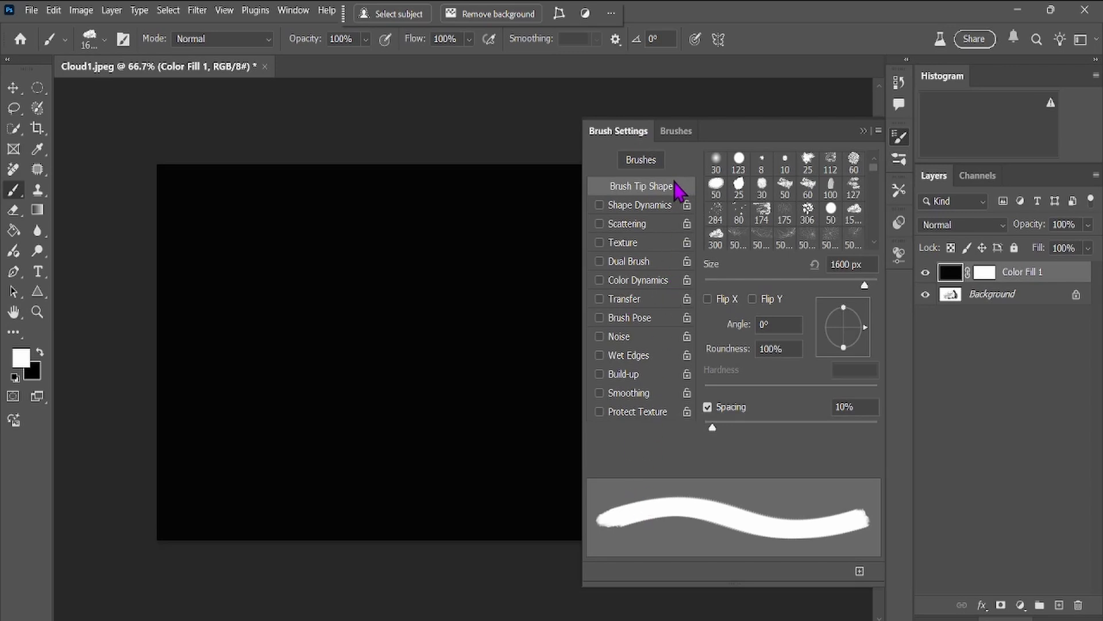
{"action": "left_click", "coordinate": [655, 209]}
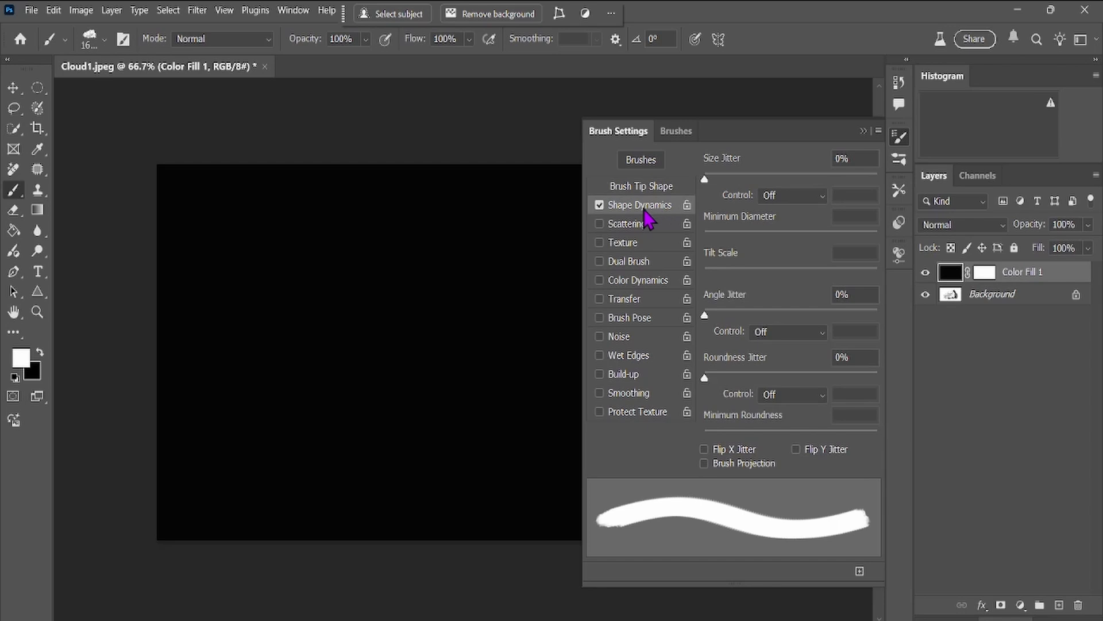
{"action": "left_click_drag", "start_coordinate": [704, 178], "coordinate": [888, 186]}
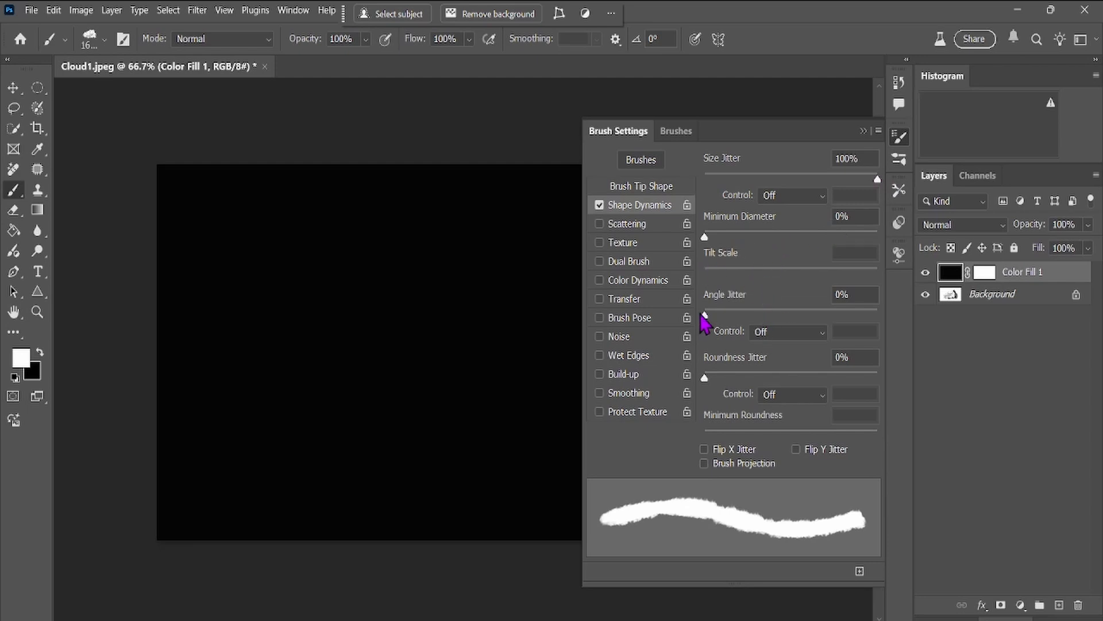
{"action": "left_click_drag", "start_coordinate": [706, 317], "coordinate": [863, 317]}
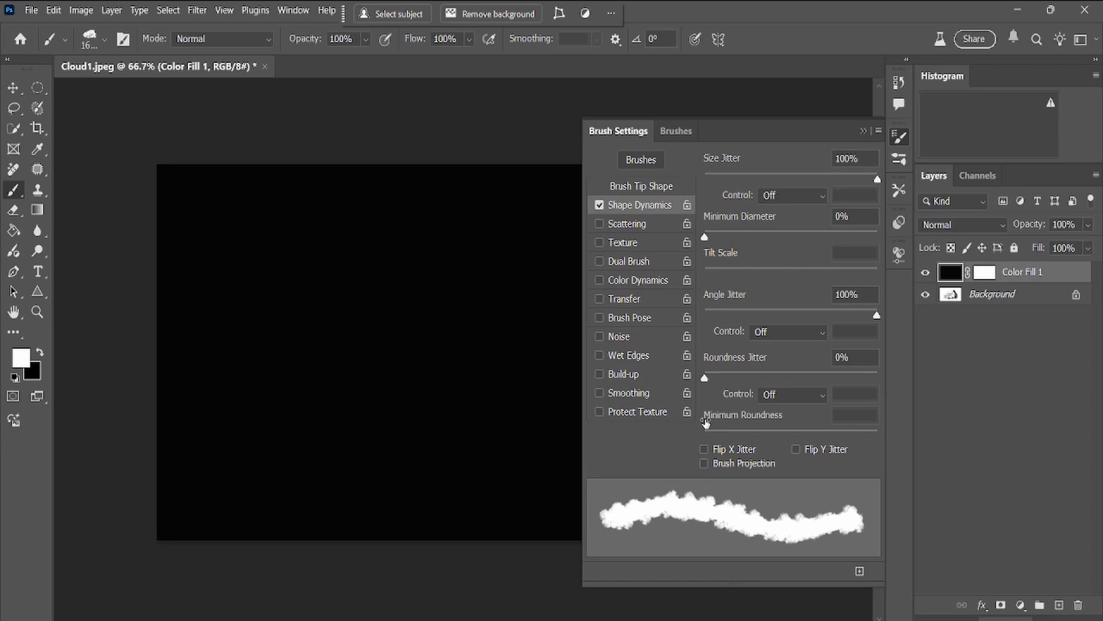
Enable Scattering with a scatter of 21% and Transfer with an opacity jitter of 100%.
{"action": "left_click", "coordinate": [631, 225]}
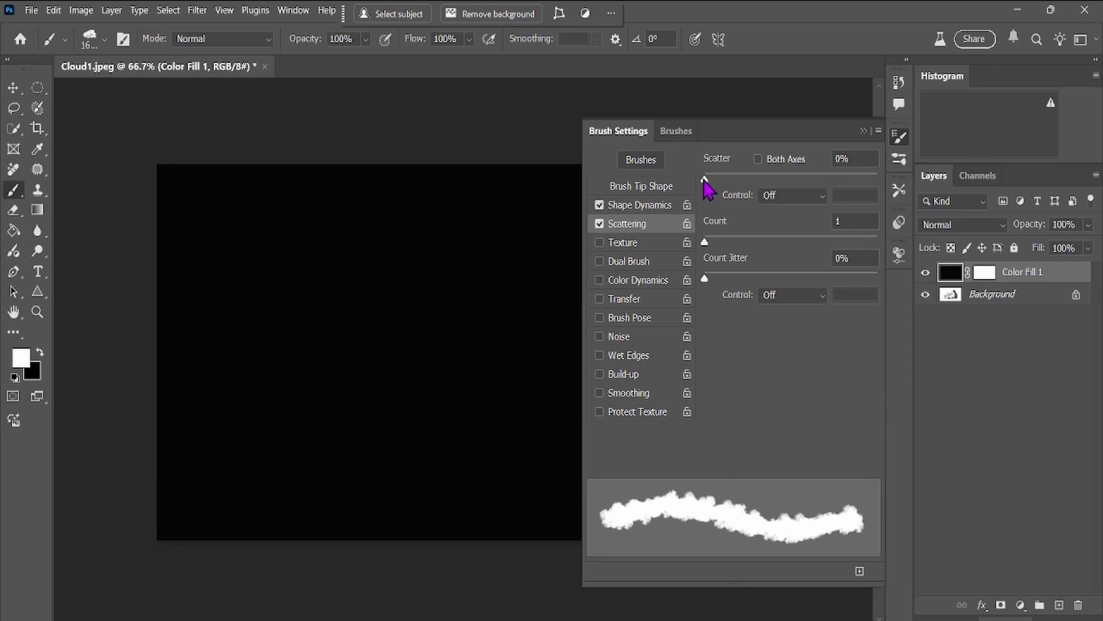
{"action": "mouse_move", "coordinate": [705, 179]}
{"action": "left_mouse_down"}
{"action": "mouse_move", "coordinate": [799, 195]}
{"action": "mouse_move", "coordinate": [711, 219]}
{"action": "left_mouse_up"}
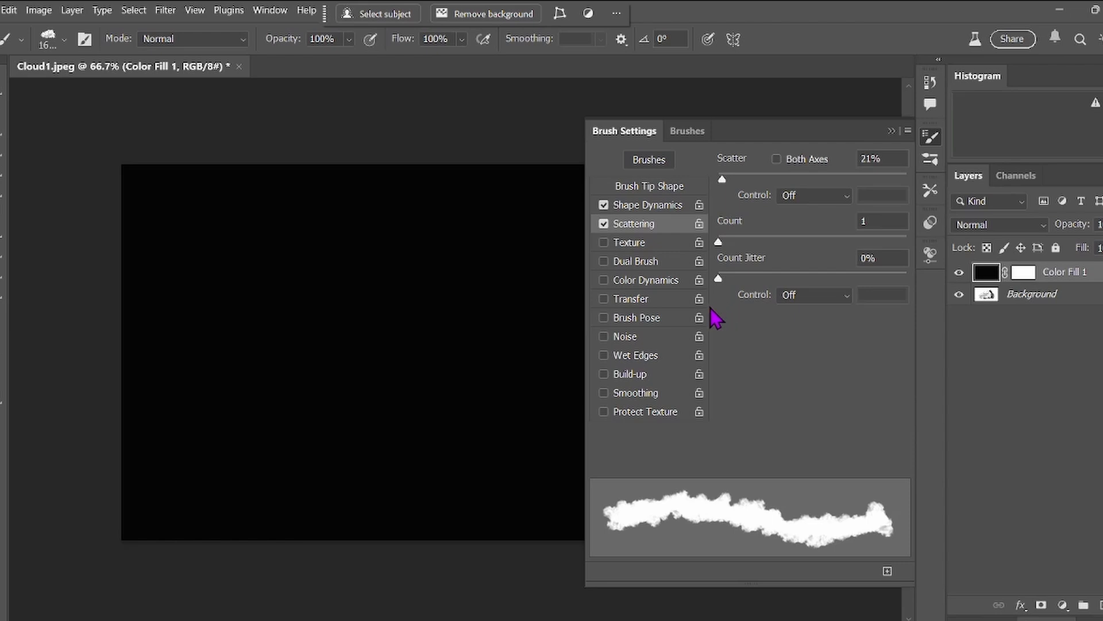
{"action": "left_click", "coordinate": [629, 299]}
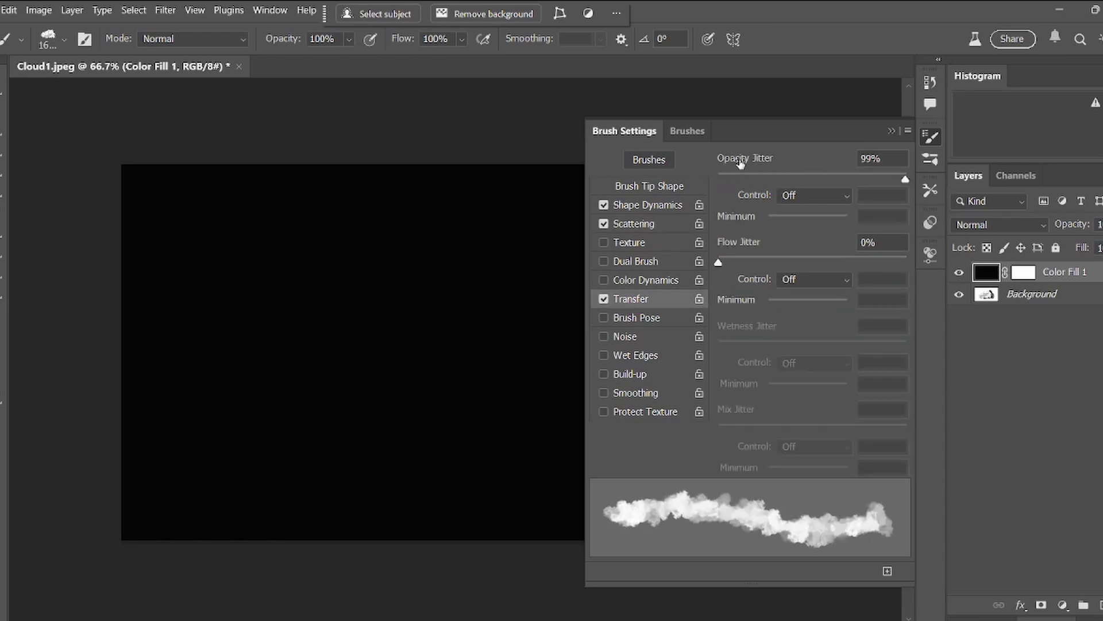
{"action": "mouse_move", "coordinate": [904, 179]}
{"action": "left_mouse_down"}
{"action": "mouse_move", "coordinate": [783, 208]}
{"action": "mouse_move", "coordinate": [894, 201]}
{"action": "mouse_move", "coordinate": [739, 217]}
{"action": "mouse_move", "coordinate": [802, 201]}
{"action": "mouse_move", "coordinate": [903, 196]}
{"action": "mouse_move", "coordinate": [707, 222]}
{"action": "mouse_move", "coordinate": [837, 202]}
{"action": "left_mouse_up"}
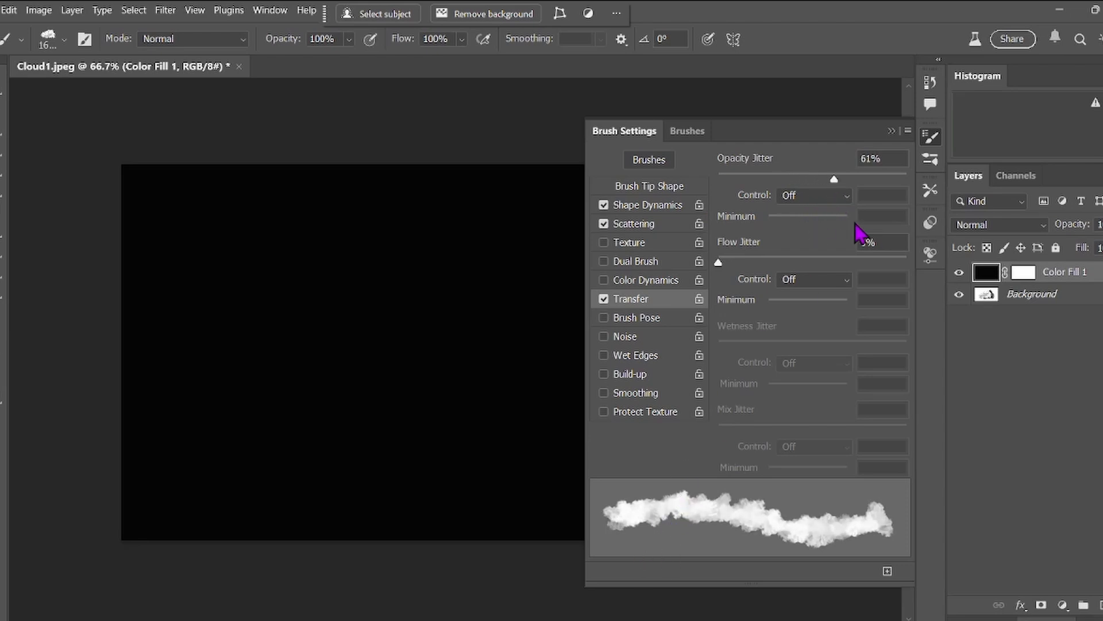
{"action": "left_click_drag", "start_coordinate": [833, 178], "coordinate": [919, 189]}
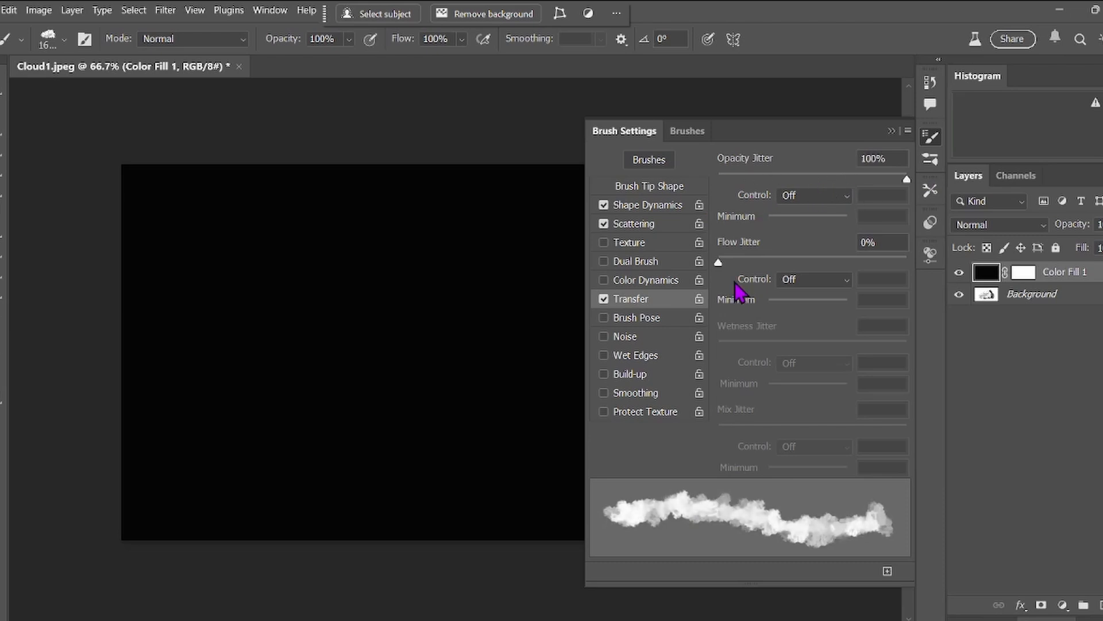
Save the adjusted brush as a new brush preset named "Cloud test", including the tool settings.
{"action": "left_click", "coordinate": [908, 132]}
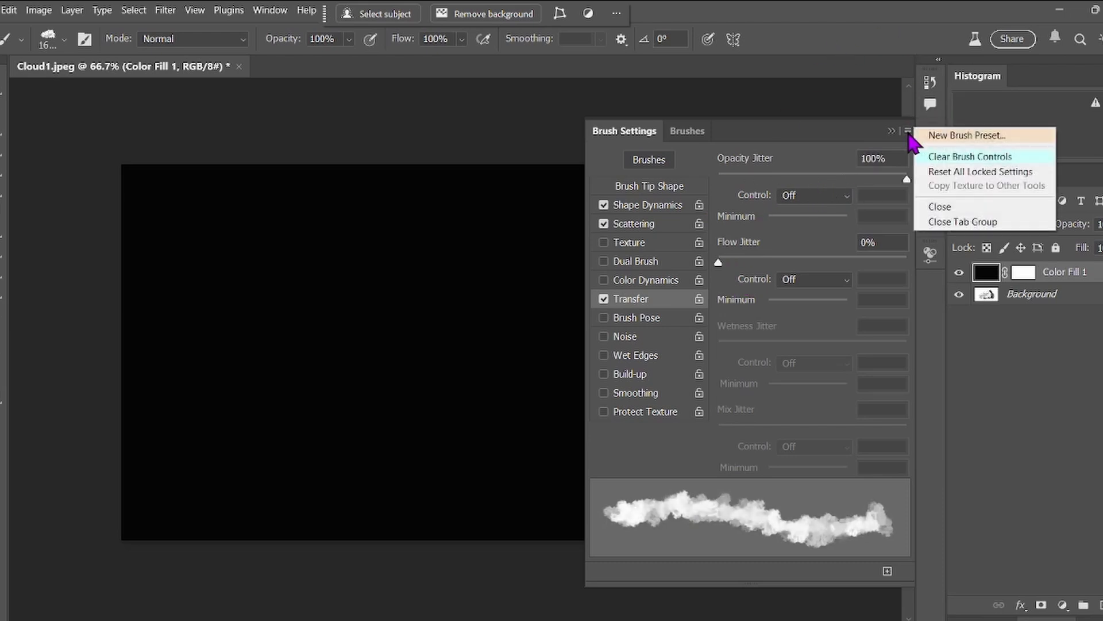
{"action": "left_click", "coordinate": [946, 136]}
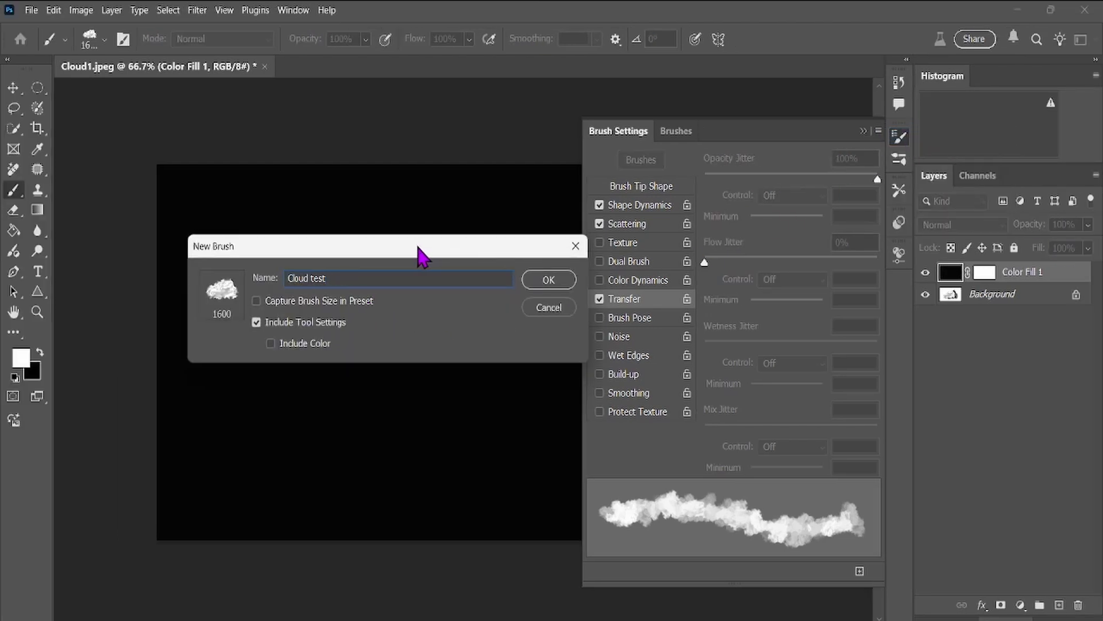
{"action": "left_click", "coordinate": [553, 280]}
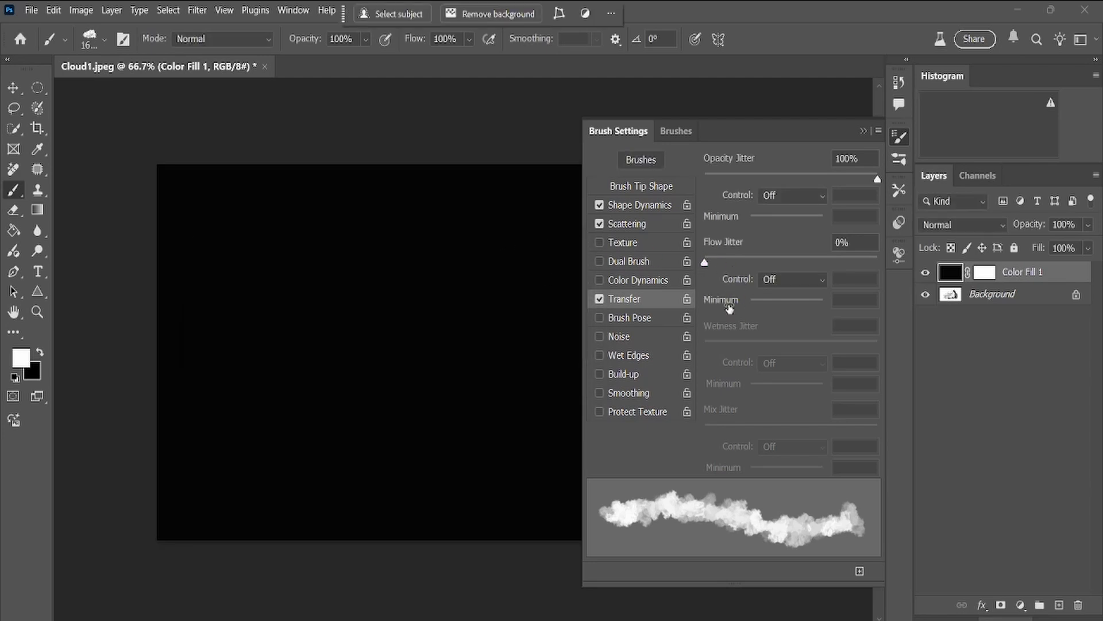
Close the brush settings and paint a white horizontal cloud stroke across the upper black canvas at 500 px.
{"action": "key", "text": "F5"}
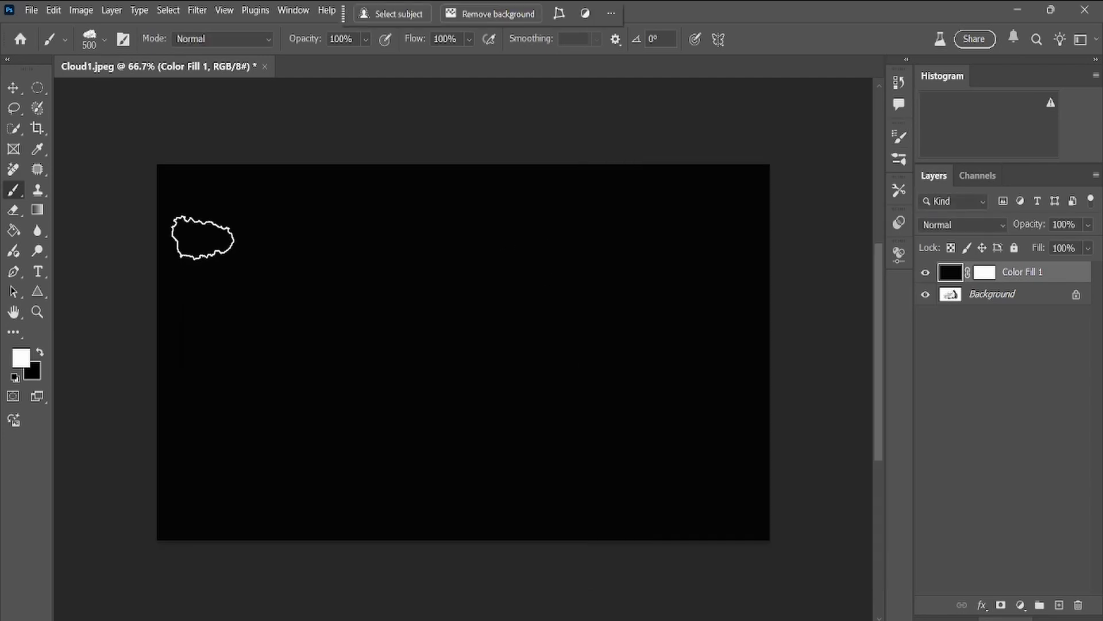
{"action": "left_click", "coordinate": [202, 238]}
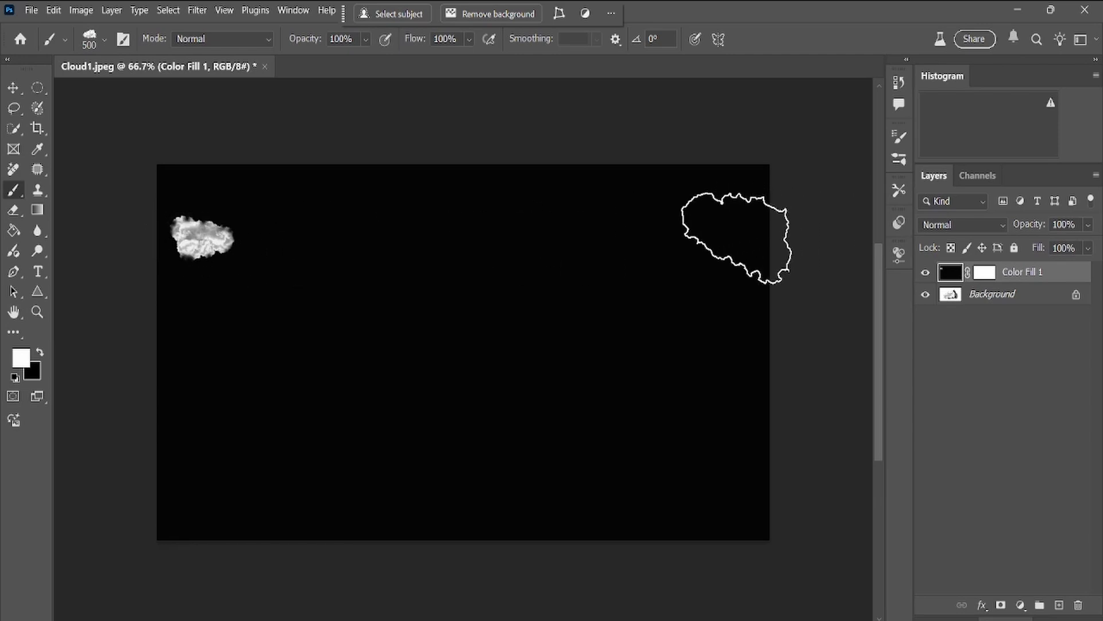
{"action": "left_click", "coordinate": [737, 238], "text": "shift"}
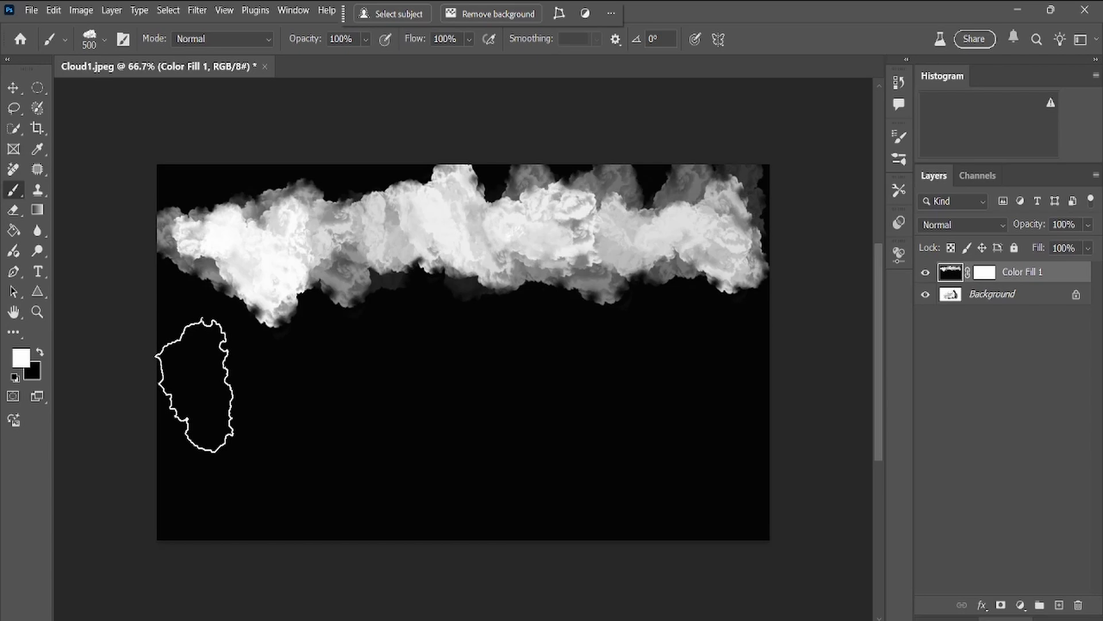
Reduce the brush size to 150 px and paint a thinner straight cloud stroke beneath the first one.
{"action": "key", "text": "bracketleft"}
{"action": "key", "text": "bracketleft"}
{"action": "key", "text": "bracketleft"}
{"action": "key", "text": "bracketleft"}
{"action": "key", "text": "bracketleft"}
{"action": "key", "text": "bracketleft"}
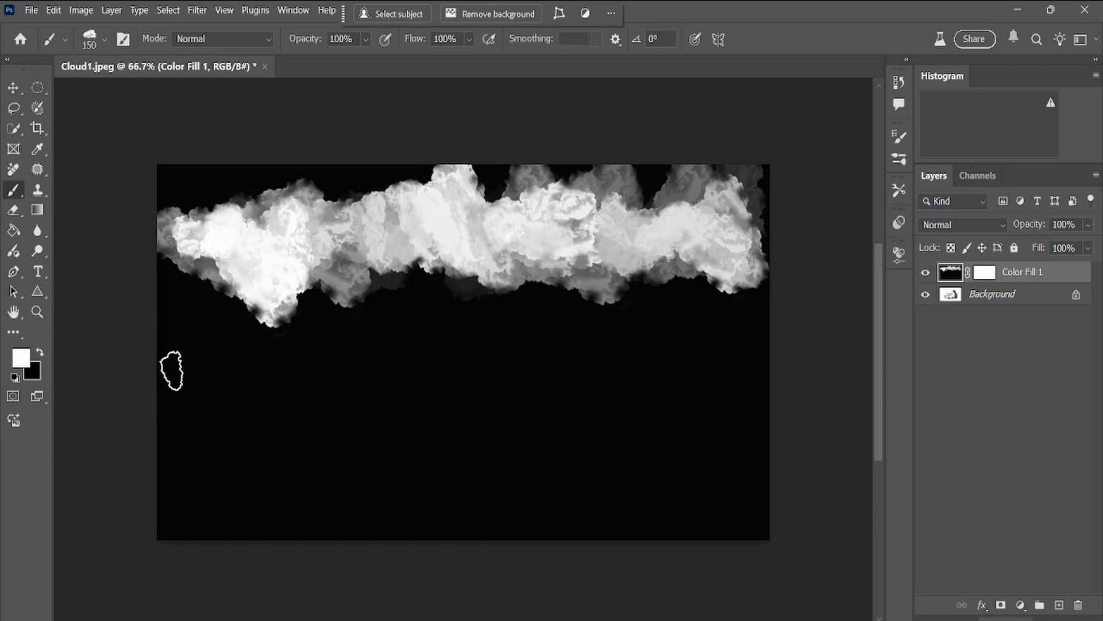
{"action": "left_click", "coordinate": [192, 371]}
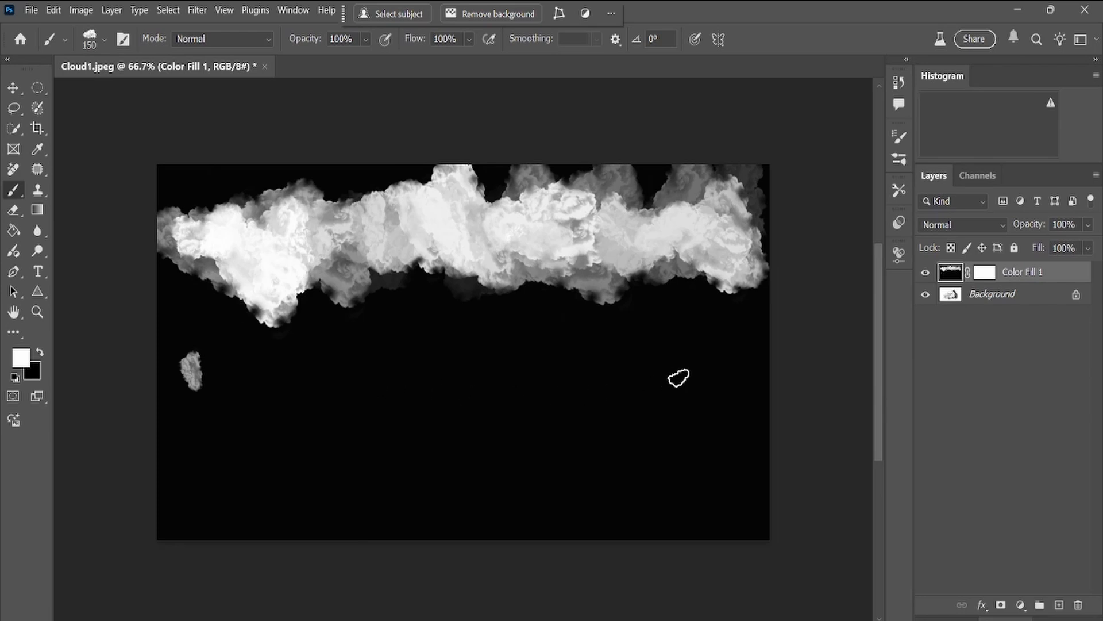
{"action": "left_click", "coordinate": [718, 380], "text": "shift"}
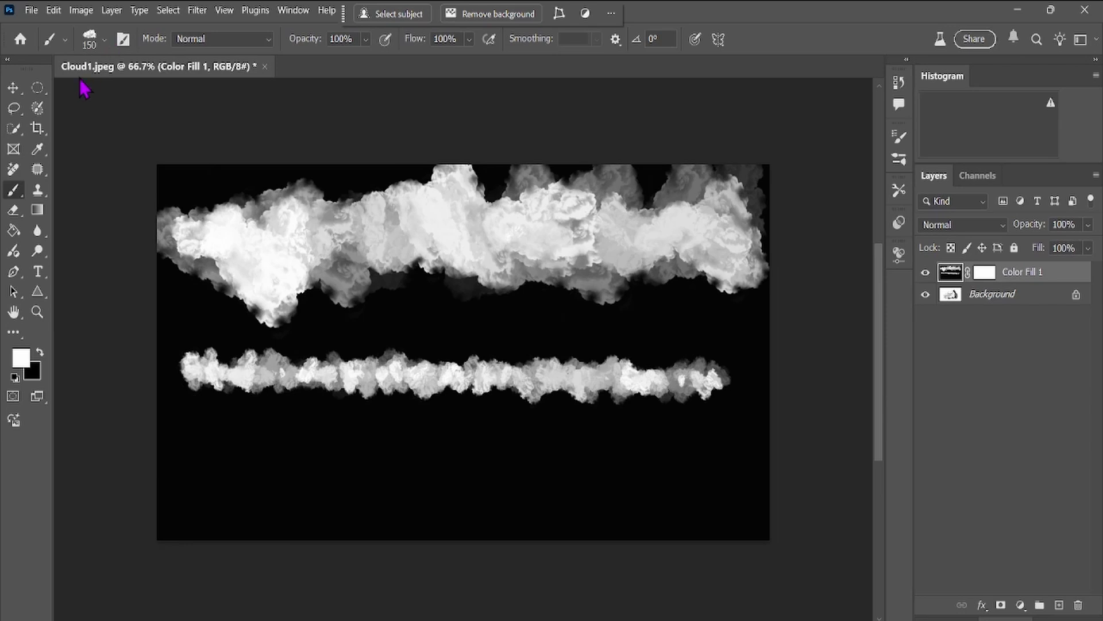
Choose the plain "Cloud test" preset without jitter at 1600 px and rotate its brush tip to -89°.
{"action": "left_click", "coordinate": [65, 39]}
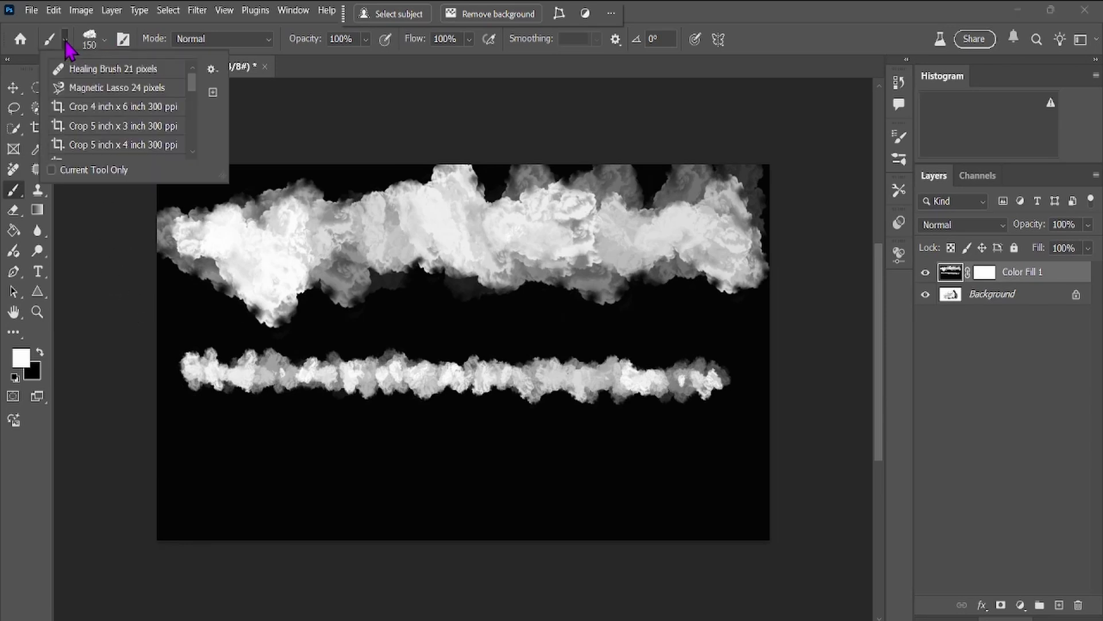
{"action": "left_click", "coordinate": [105, 40]}
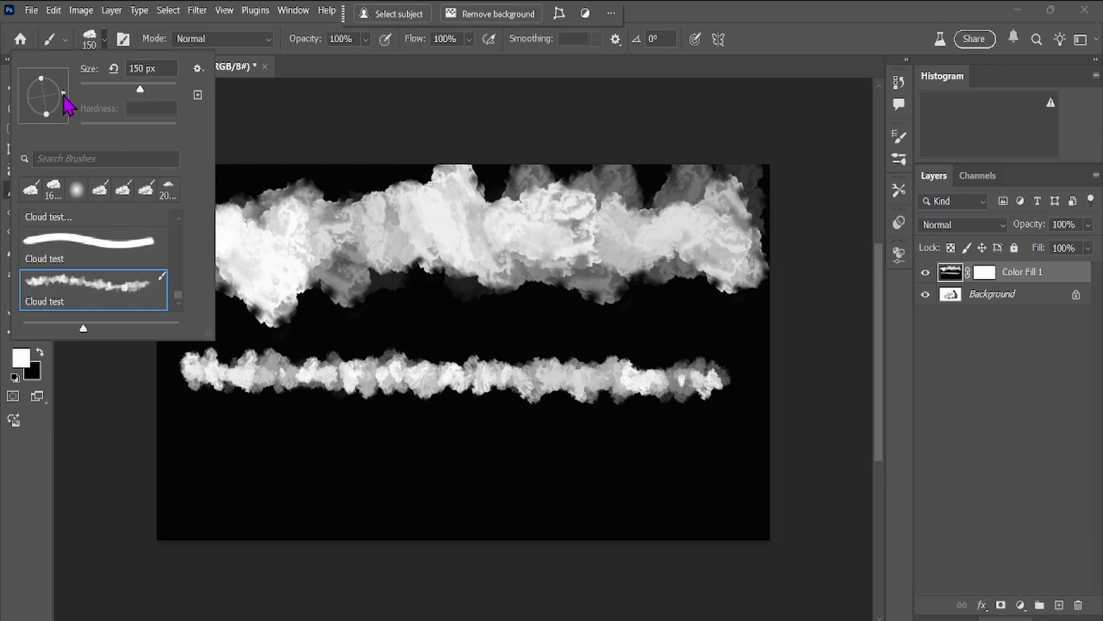
{"action": "left_click_drag", "start_coordinate": [63, 99], "coordinate": [44, 122]}
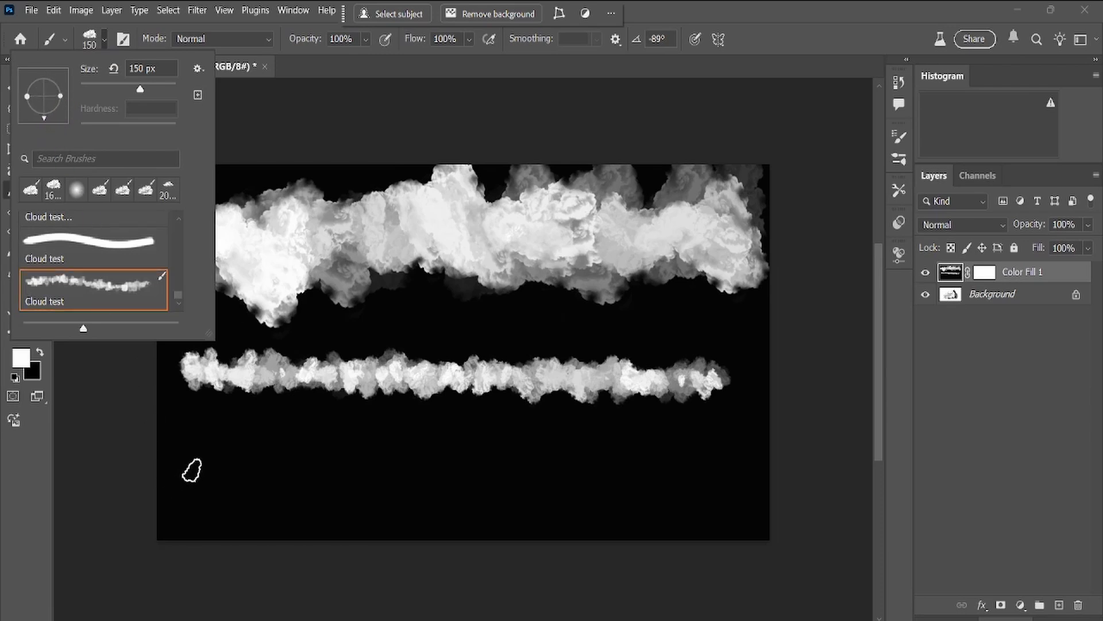
{"action": "left_click", "coordinate": [94, 246]}
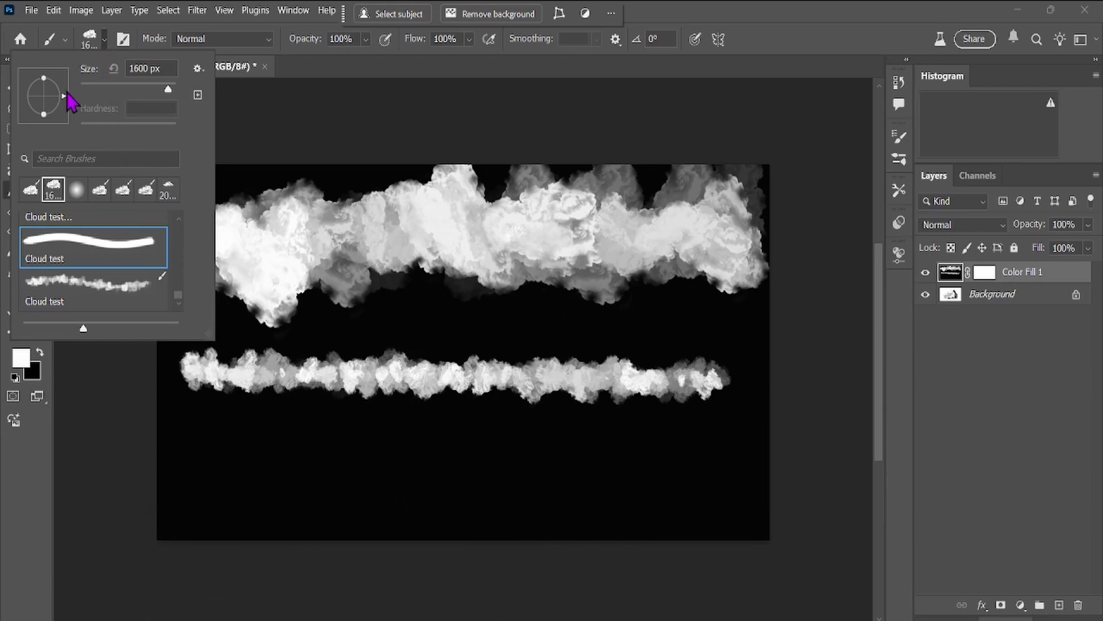
{"action": "left_click_drag", "start_coordinate": [62, 98], "coordinate": [46, 122]}
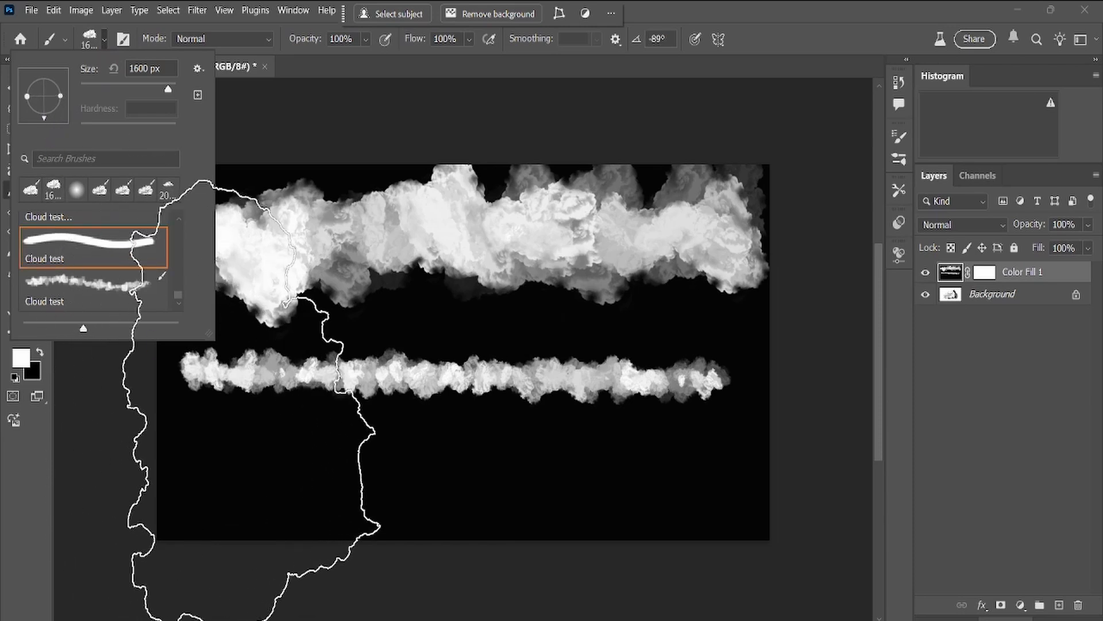
Try painting with the rotated 1600 px cloud brush over the lower part of the canvas.
{"action": "left_click", "coordinate": [299, 482]}
{"action": "left_click", "coordinate": [301, 483]}
{"action": "left_click", "coordinate": [416, 456]}
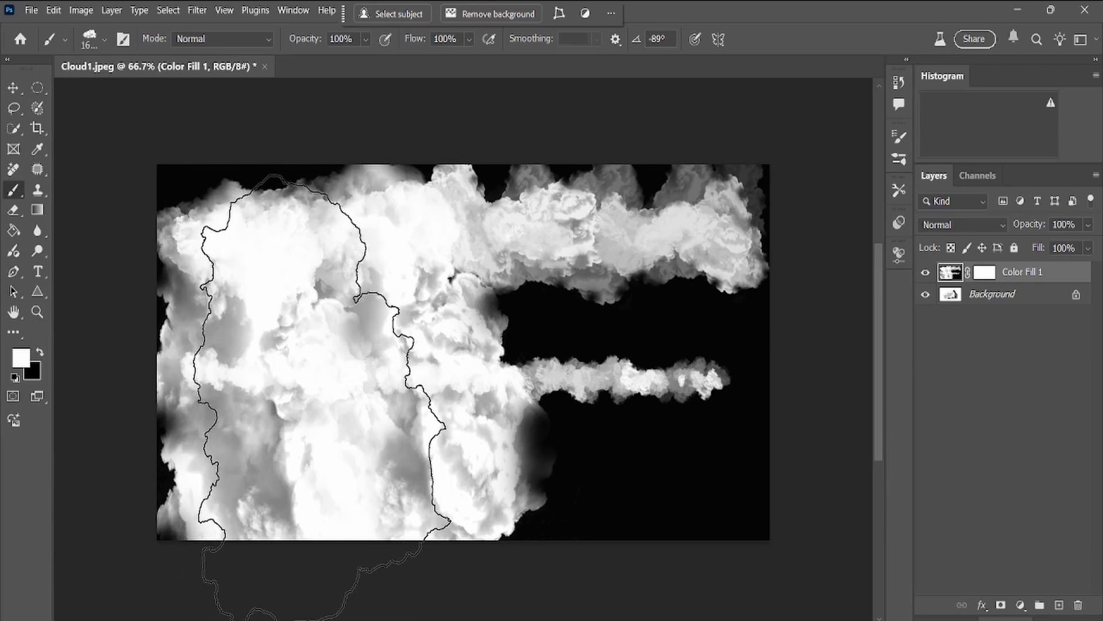
Undo all the cloud strokes so that the layer is plain black.
{"action": "key", "text": "ctrl+z"}
{"action": "key", "text": "ctrl+z"}
{"action": "key", "text": "ctrl+z"}
{"action": "key", "text": "ctrl+z"}
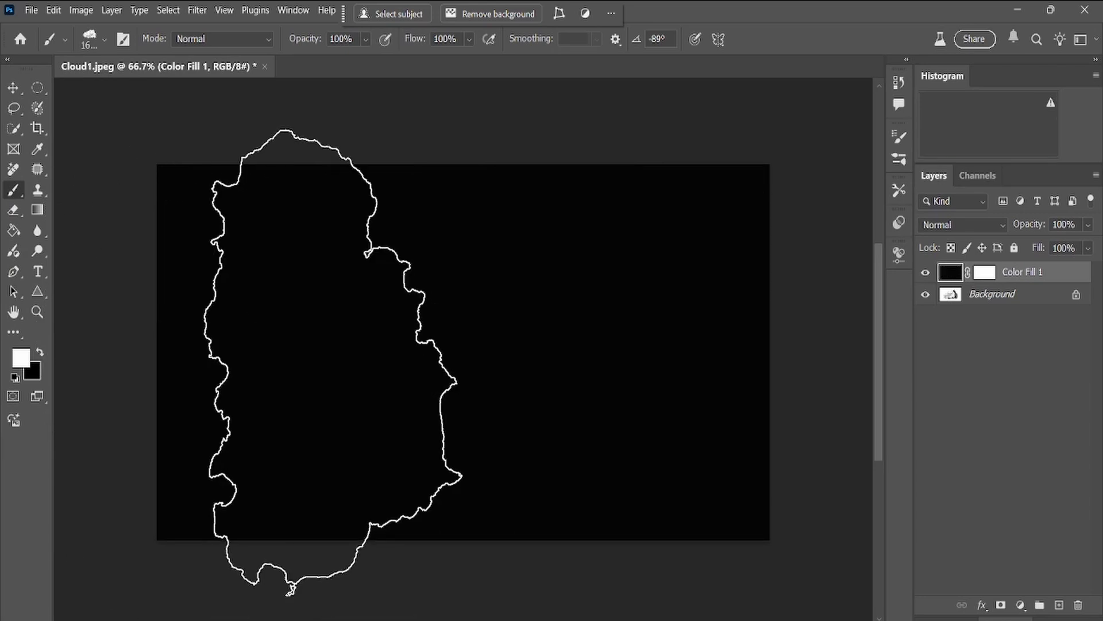
Reduce the rotated cloud brush to 600 px and paint a horizontal stroke across the middle of the black layer.
{"action": "key", "text": "bracketleft"}
{"action": "key", "text": "bracketleft"}
{"action": "key", "text": "bracketleft"}
{"action": "key", "text": "bracketleft"}
{"action": "key", "text": "bracketleft"}
{"action": "key", "text": "bracketleft"}
{"action": "key", "text": "bracketleft"}
{"action": "key", "text": "bracketleft"}
{"action": "key", "text": "bracketleft"}
{"action": "key", "text": "bracketleft"}
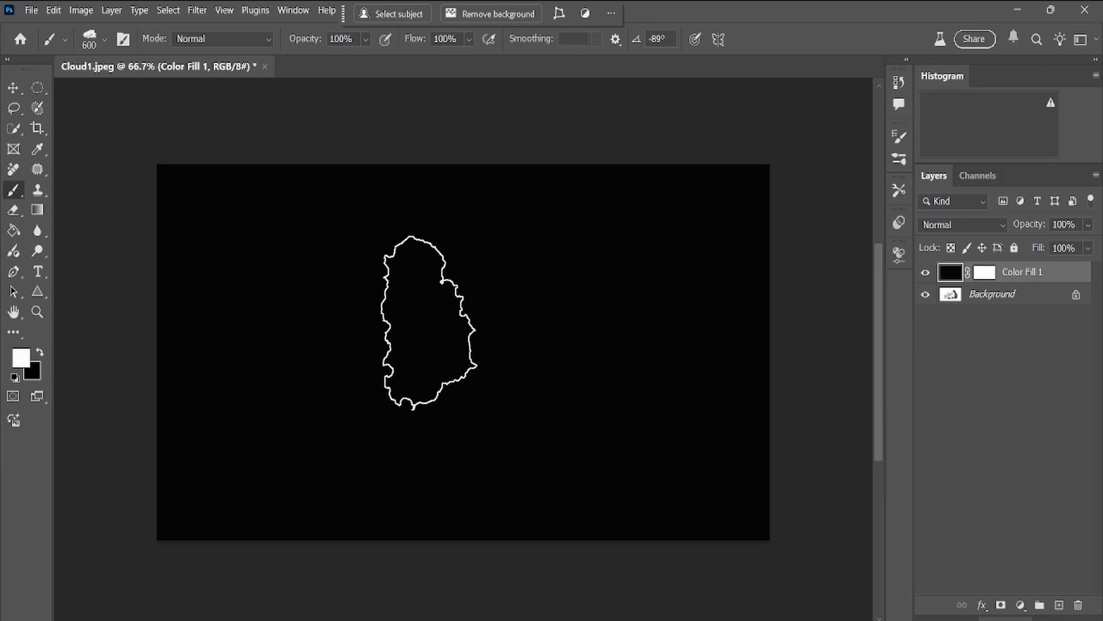
{"action": "left_click", "coordinate": [240, 326]}
{"action": "left_click_drag", "start_coordinate": [240, 326], "coordinate": [491, 322]}
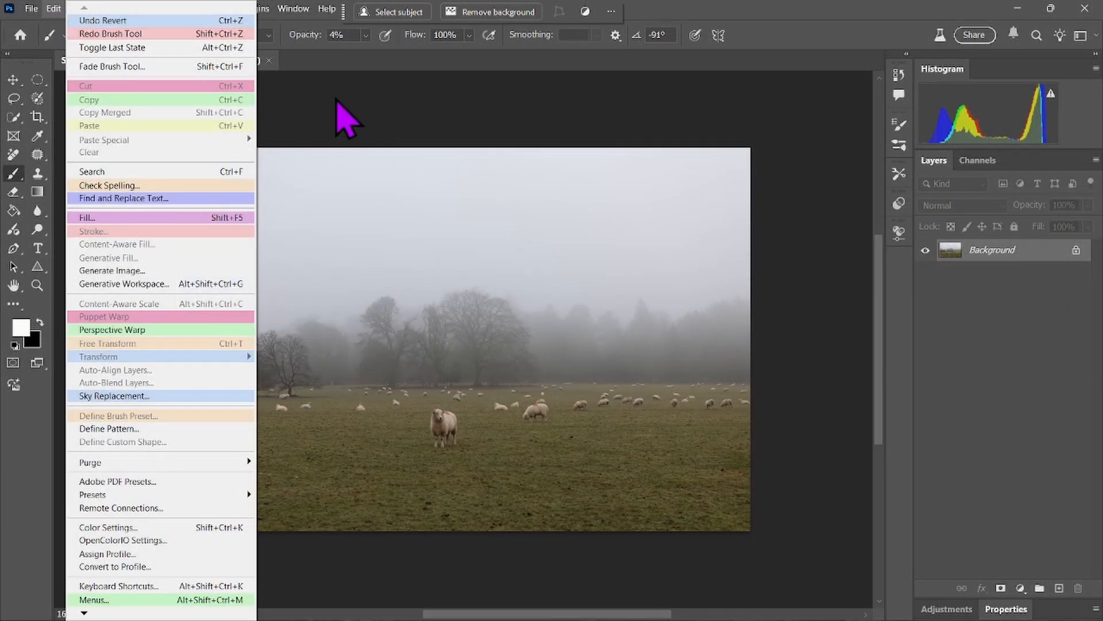
Try stamping the white cloud brush at 100% opacity on the sky of the sheep field photo, and undo it.
{"action": "left_click", "coordinate": [345, 116]}
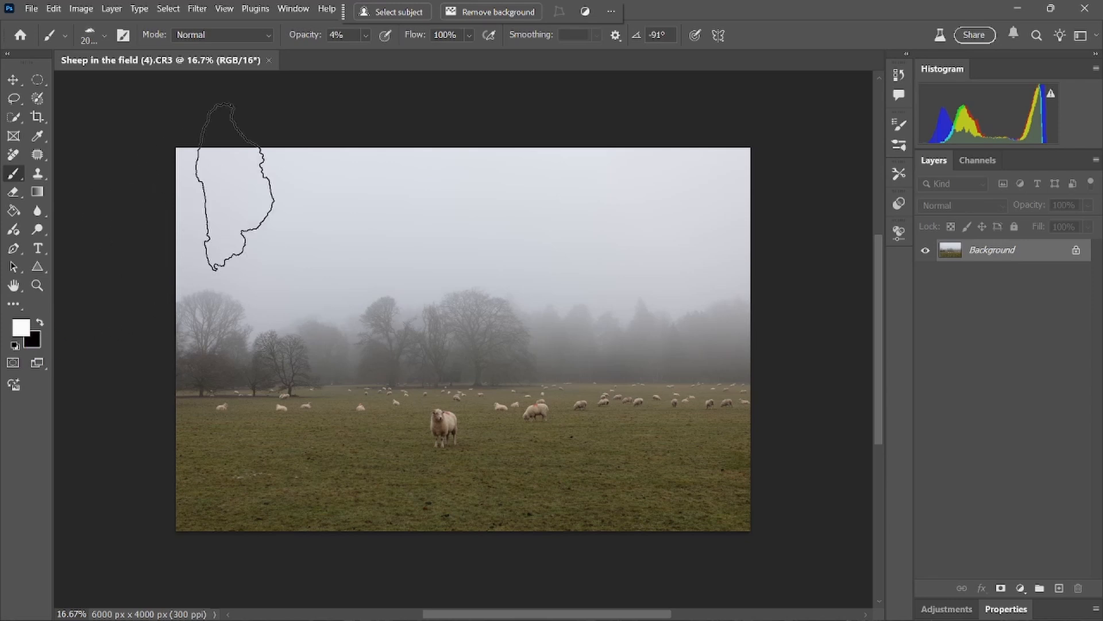
{"action": "left_click", "coordinate": [366, 36]}
{"action": "left_click_drag", "start_coordinate": [365, 53], "coordinate": [468, 53]}
{"action": "left_click", "coordinate": [303, 257]}
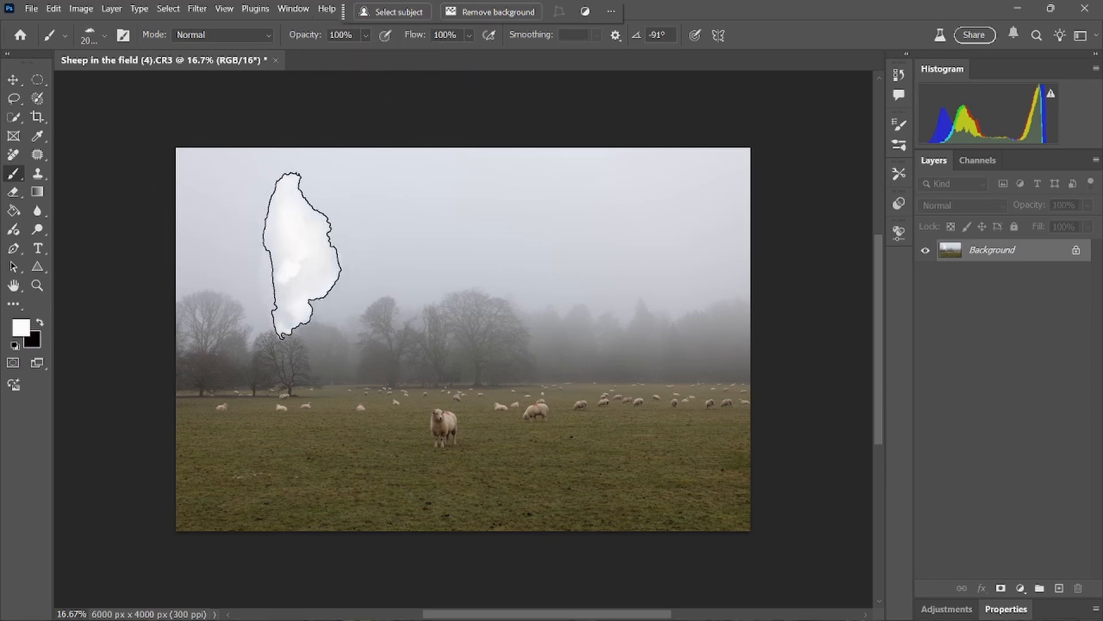
{"action": "key", "text": "ctrl+z"}
Set the brush opacity to 5% and sample the light grey mist above the trees as the brush colour.
{"action": "left_click", "coordinate": [366, 36]}
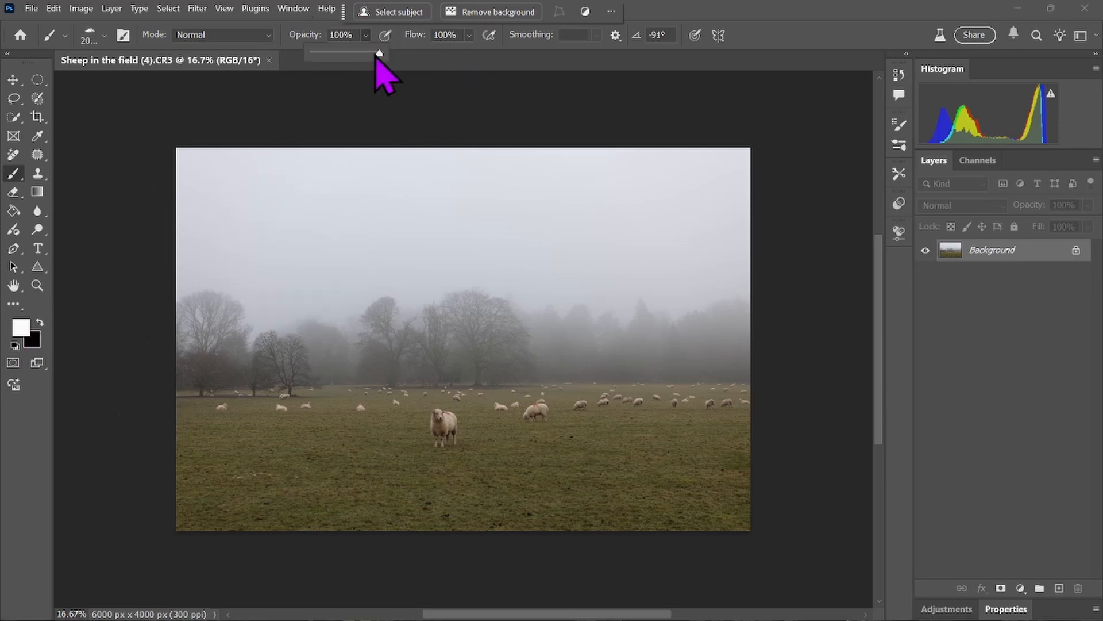
{"action": "left_click_drag", "start_coordinate": [380, 53], "coordinate": [317, 59]}
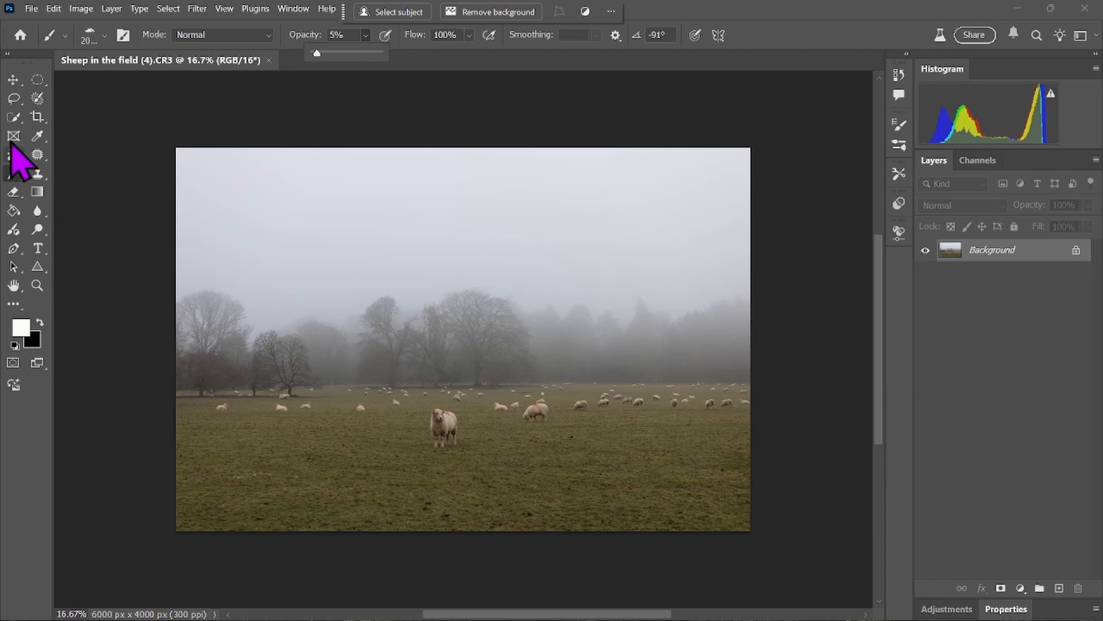
{"action": "left_click", "coordinate": [37, 136]}
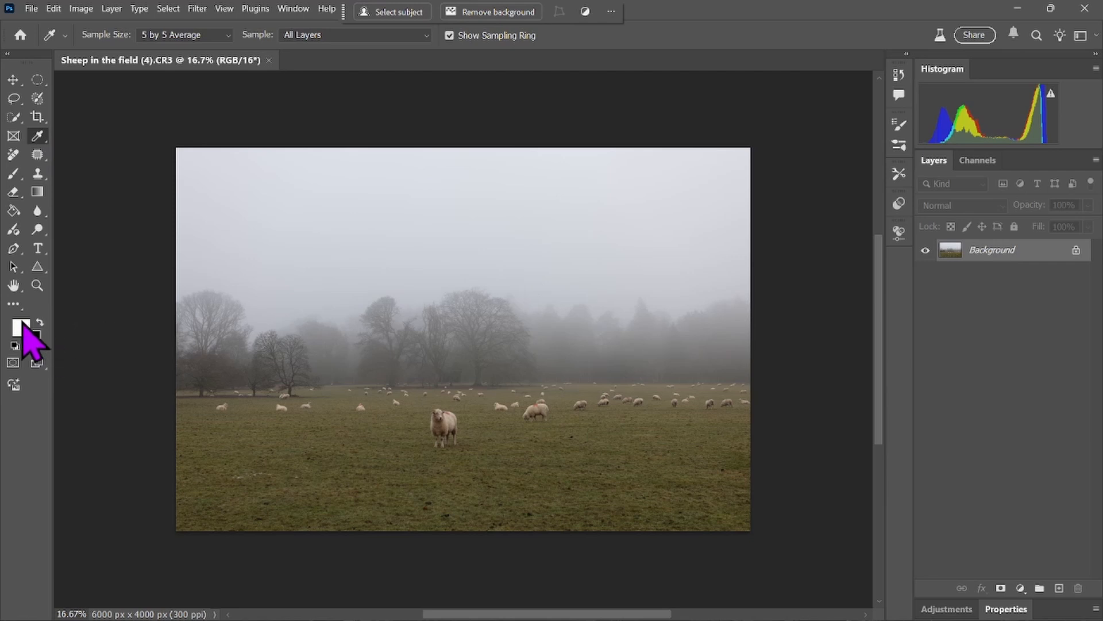
{"action": "left_click", "coordinate": [536, 276]}
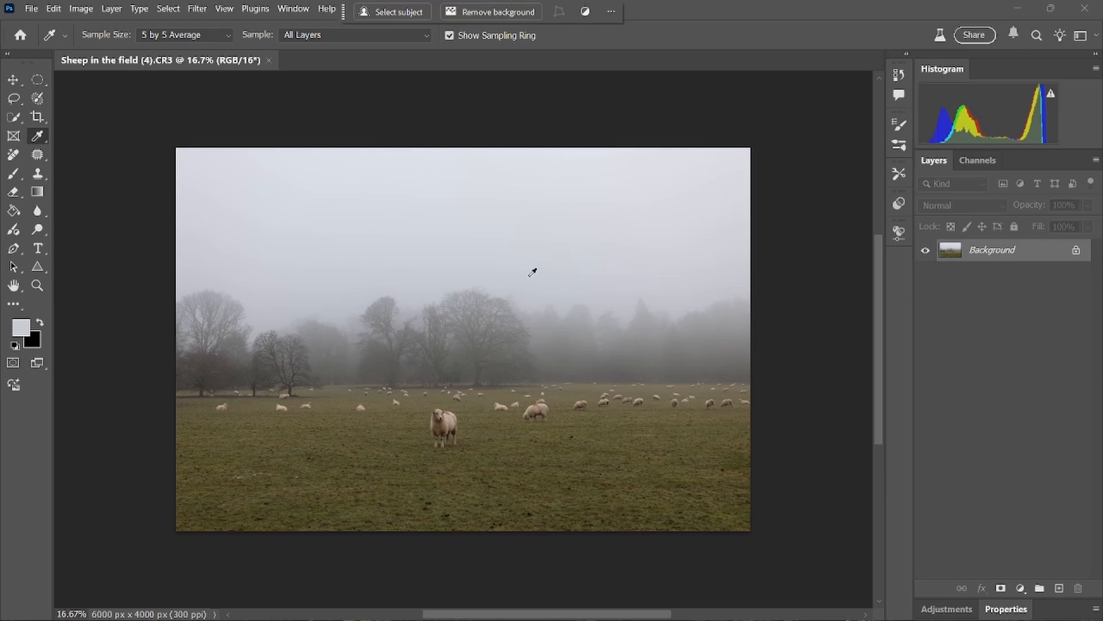
{"action": "key", "text": "b"}
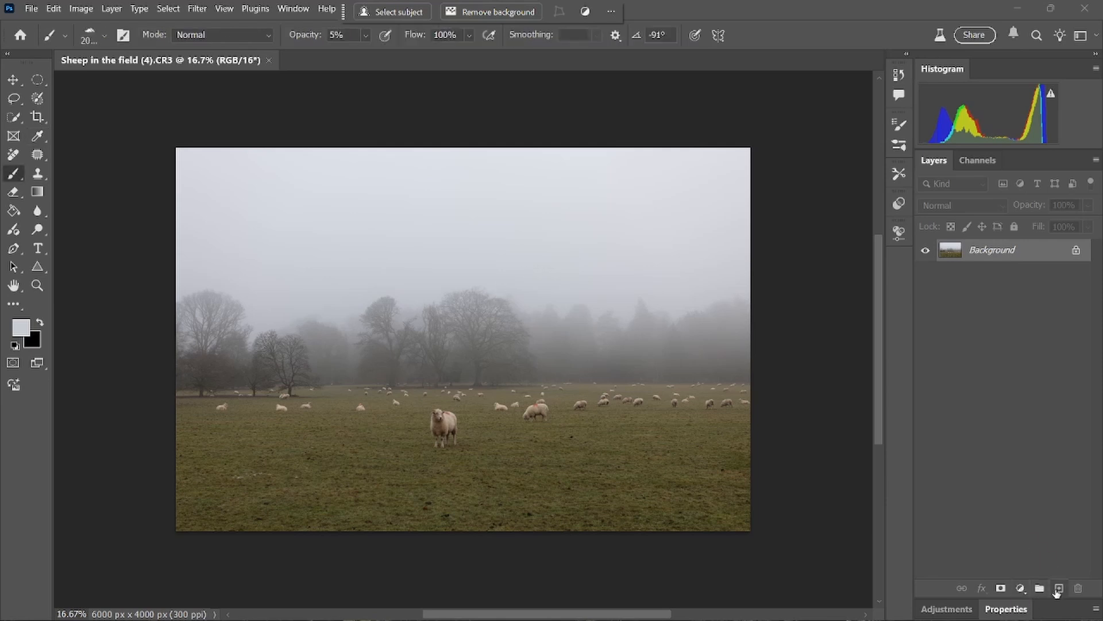
Duplicate the Background layer of the sheep field photo within the same document, keeping the default name.
{"action": "right_click", "coordinate": [1042, 252]}
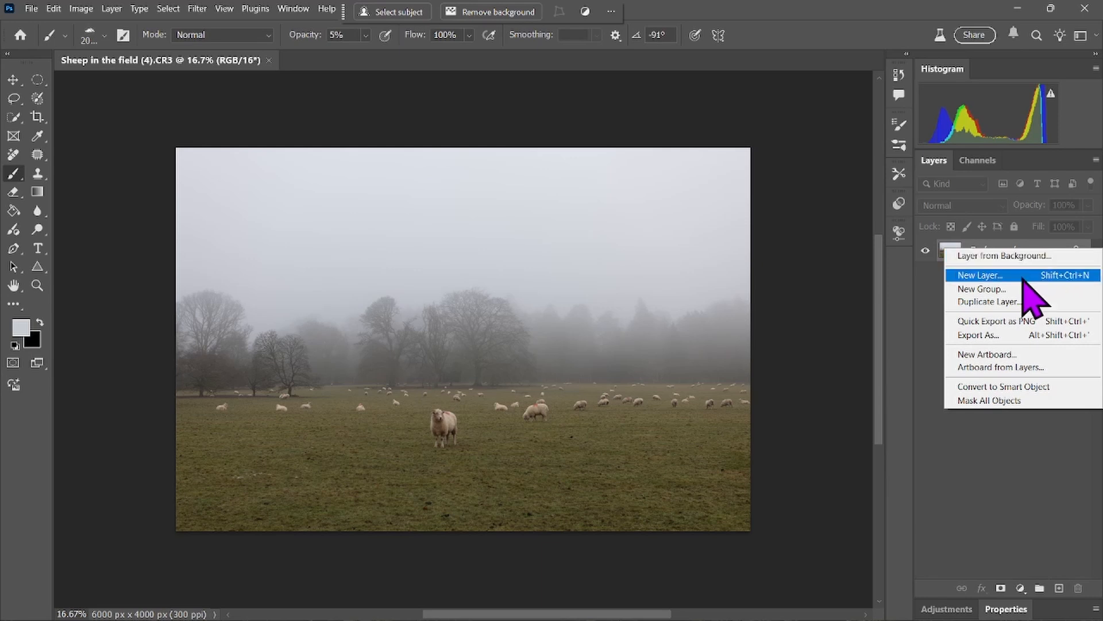
{"action": "left_click", "coordinate": [990, 302]}
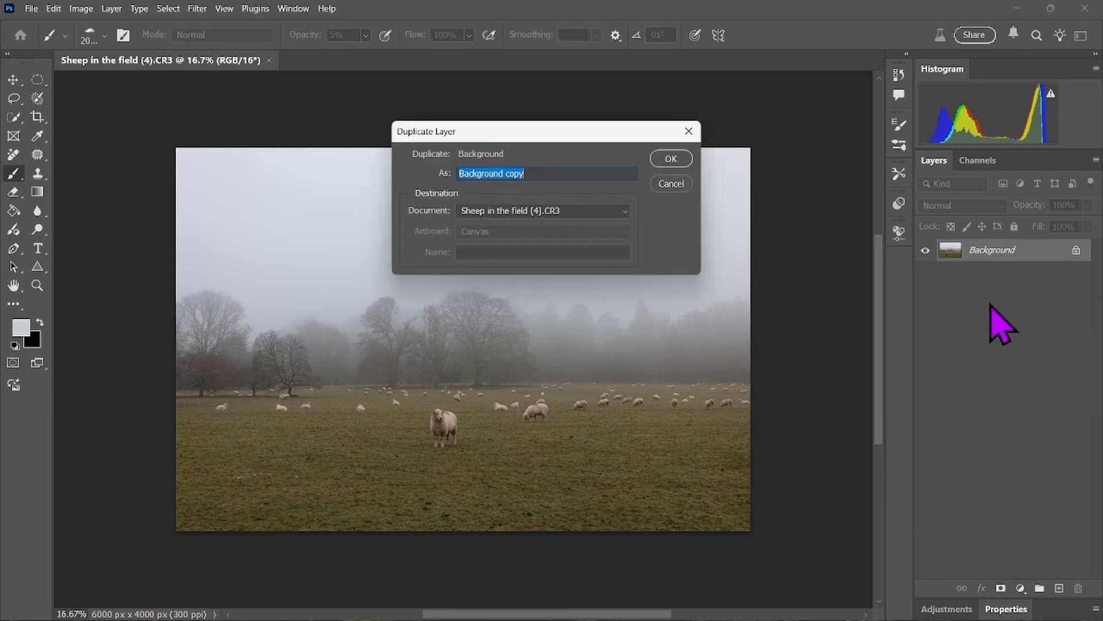
{"action": "left_click", "coordinate": [666, 163]}
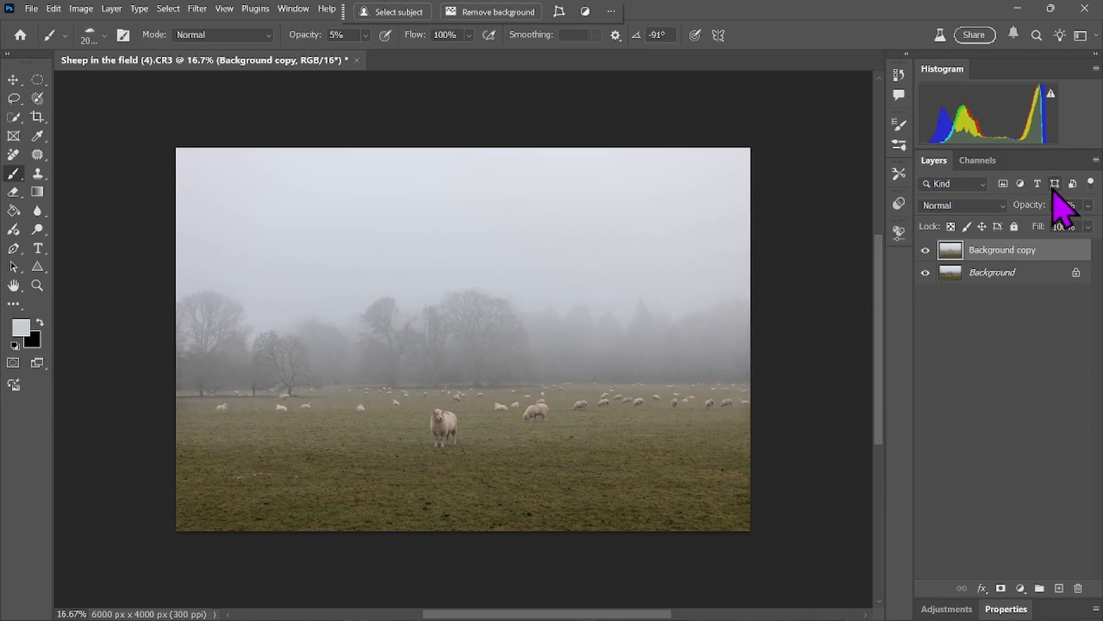
Toggle the visibility of the duplicated layer to compare the sheep photo with and without the painted mist.
{"action": "left_click", "coordinate": [926, 251]}
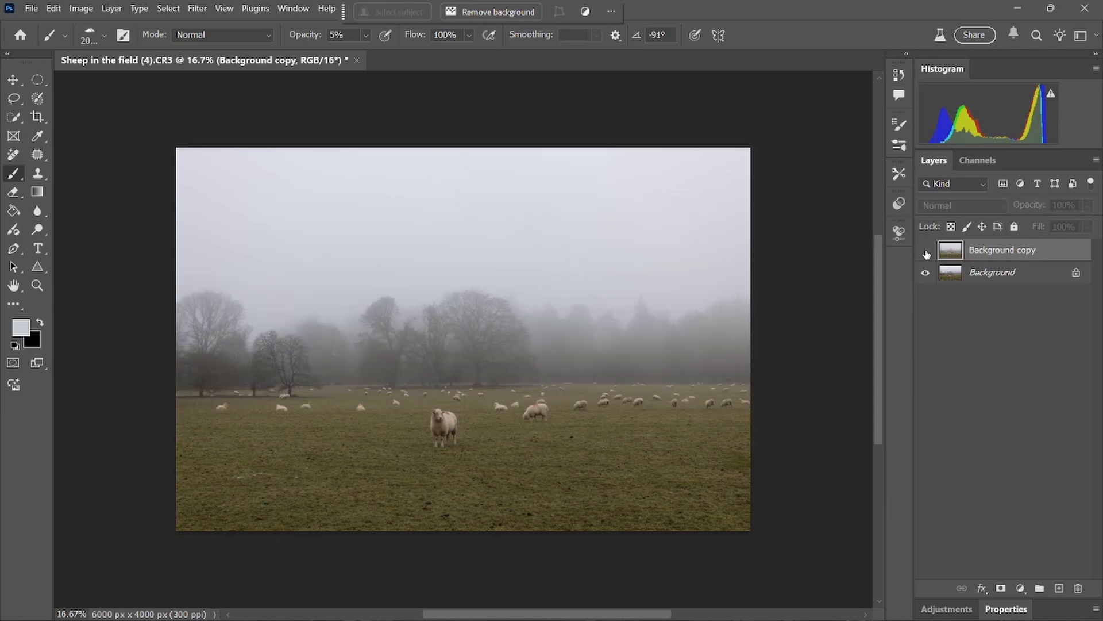
{"action": "left_click", "coordinate": [926, 252]}
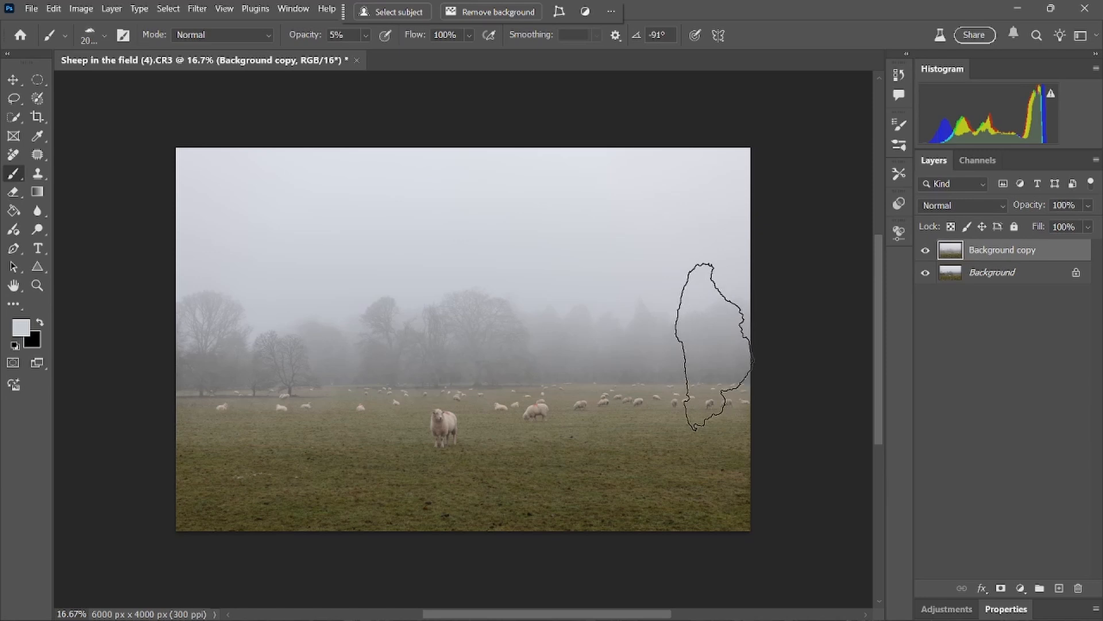
{"action": "left_click", "coordinate": [926, 251]}
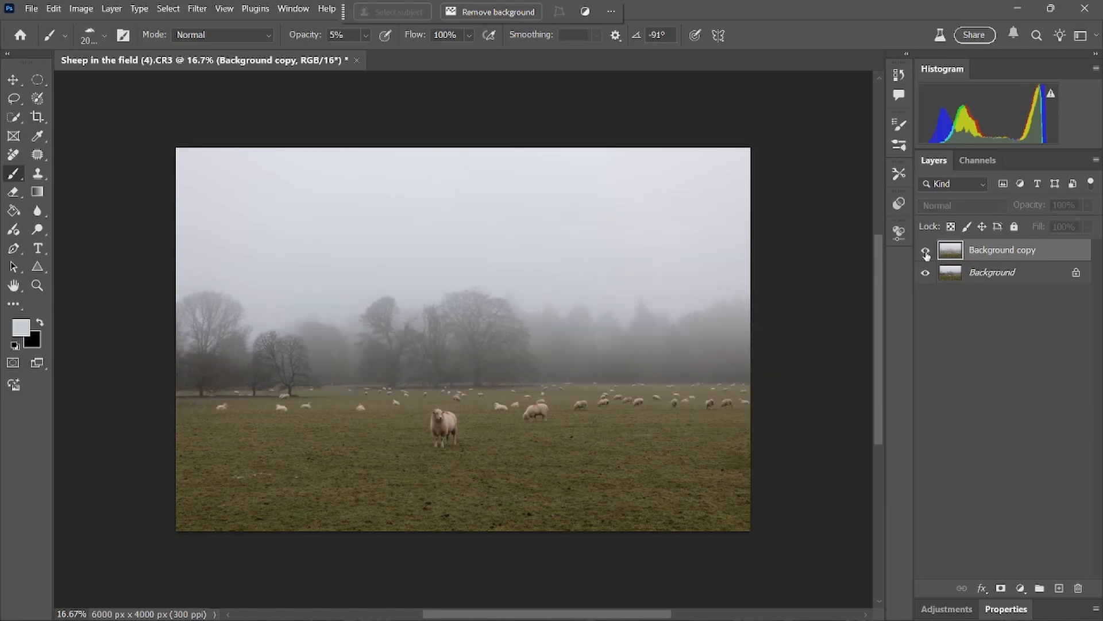
{"action": "left_click", "coordinate": [925, 251]}
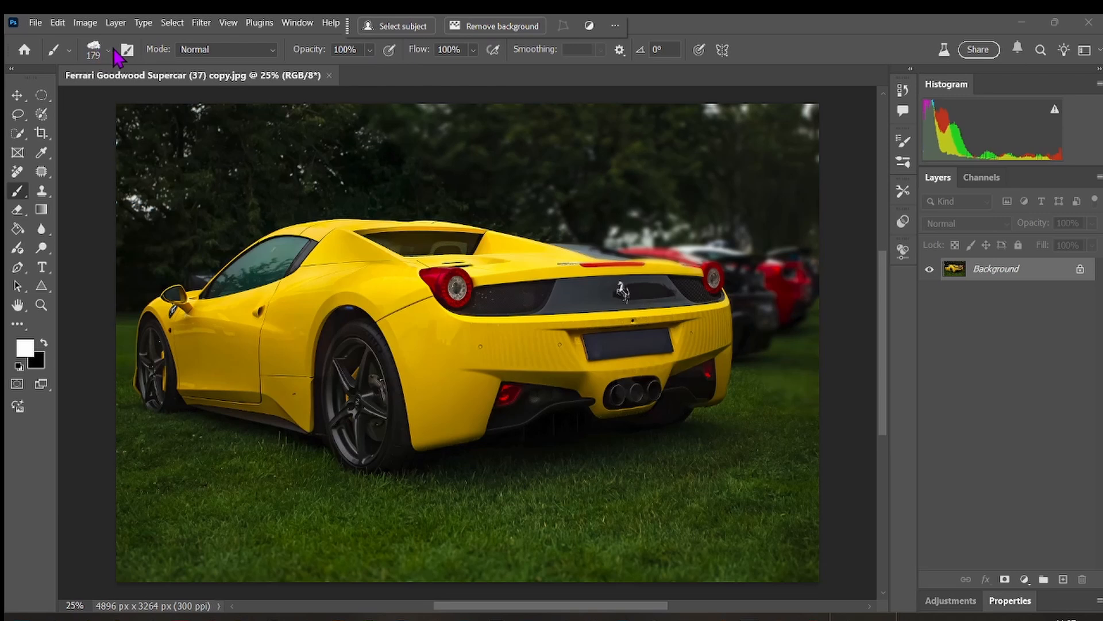
On the yellow Ferrari photo, set the cloud brush opacity to 5% and duplicate the Background layer.
{"action": "left_click", "coordinate": [369, 50]}
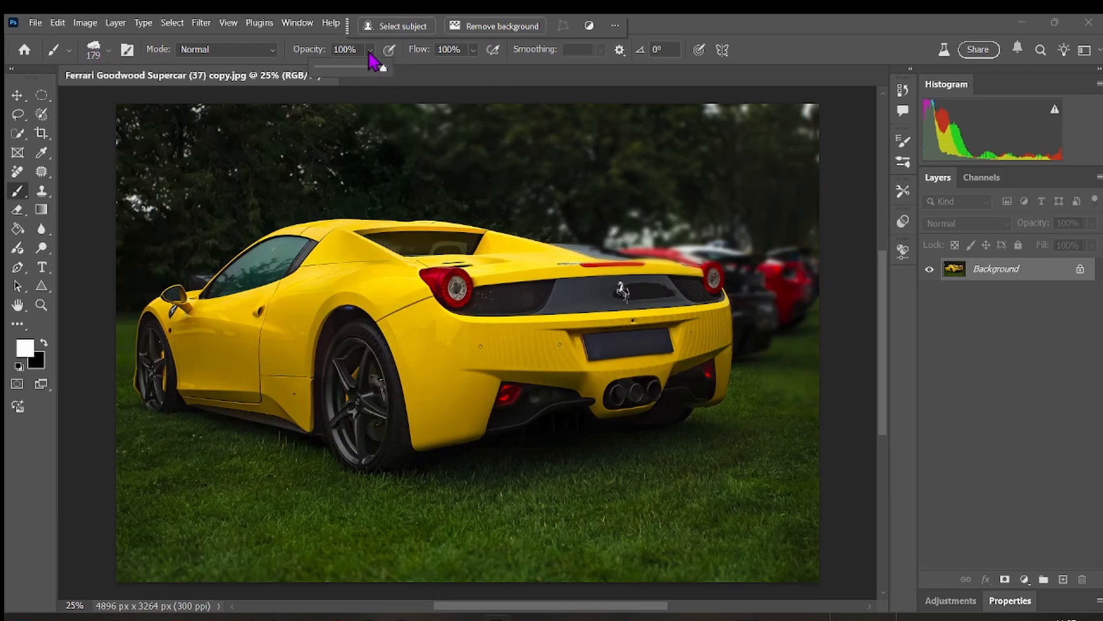
{"action": "left_click_drag", "start_coordinate": [386, 68], "coordinate": [320, 69]}
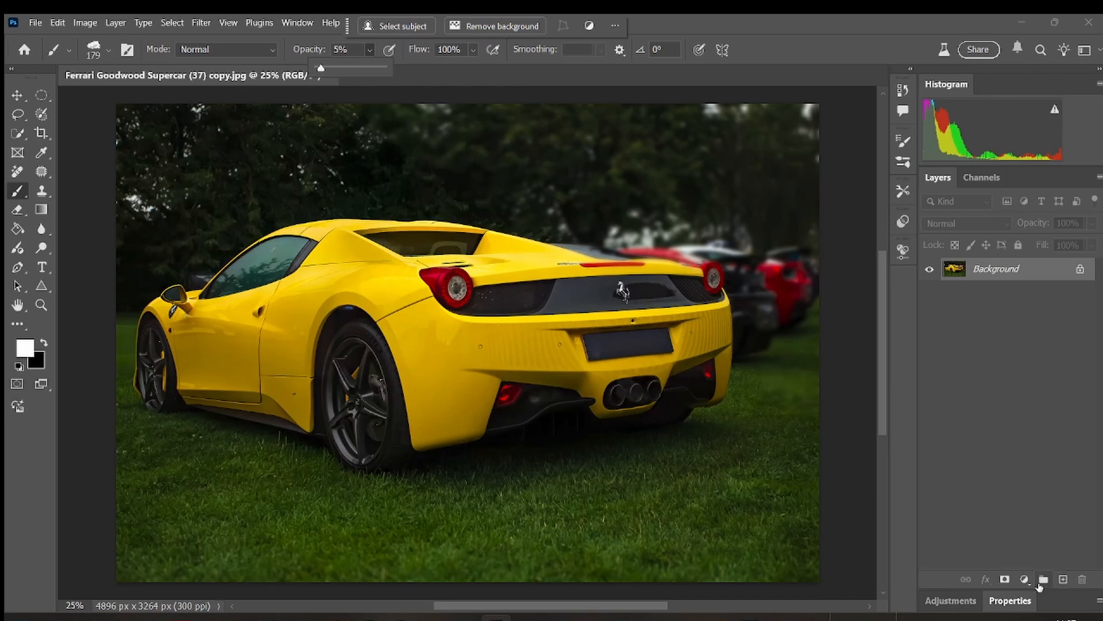
{"action": "key", "text": "ctrl+j"}
{"action": "left_click", "coordinate": [675, 178]}
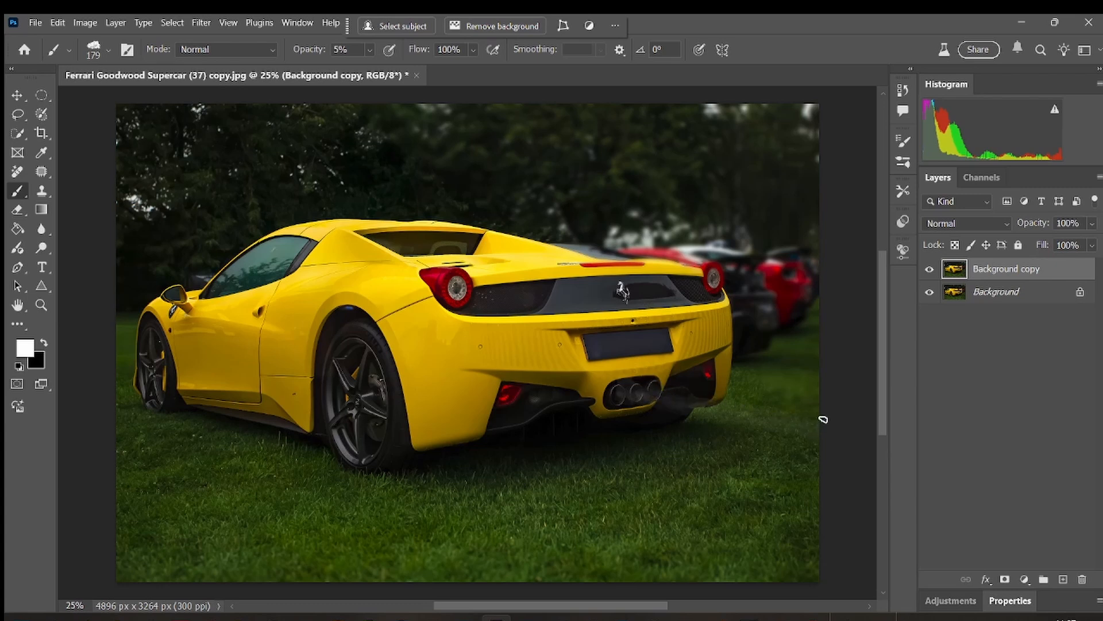
Paint faint white exhaust smoke with the cloud brush from the car's tailpipes across the grass to the photo's right edge.
{"action": "left_click_drag", "start_coordinate": [682, 396], "coordinate": [825, 419]}
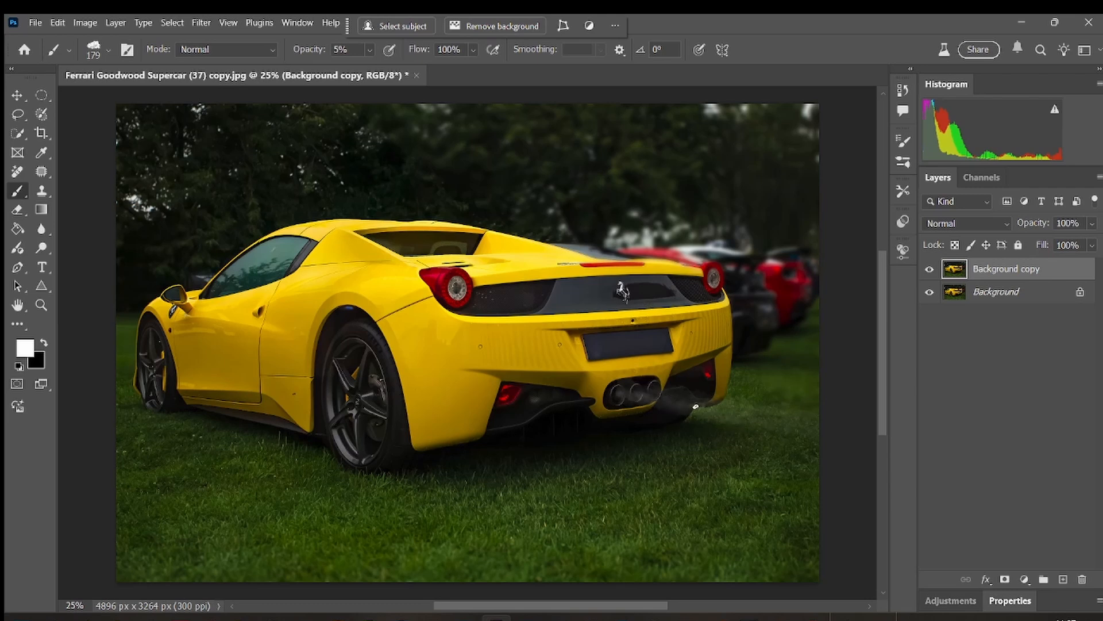
{"action": "mouse_move", "coordinate": [724, 408]}
{"action": "left_mouse_down"}
{"action": "mouse_move", "coordinate": [704, 393]}
{"action": "mouse_move", "coordinate": [657, 397]}
{"action": "mouse_move", "coordinate": [655, 387]}
{"action": "mouse_move", "coordinate": [723, 403]}
{"action": "left_mouse_up"}
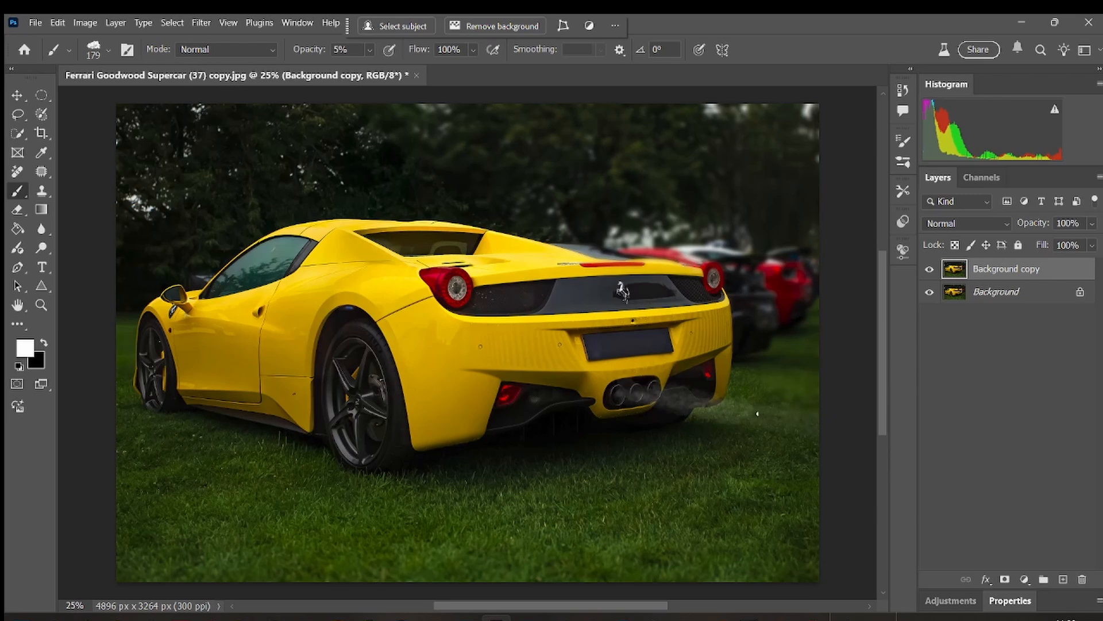
{"action": "left_click_drag", "start_coordinate": [750, 411], "coordinate": [820, 435]}
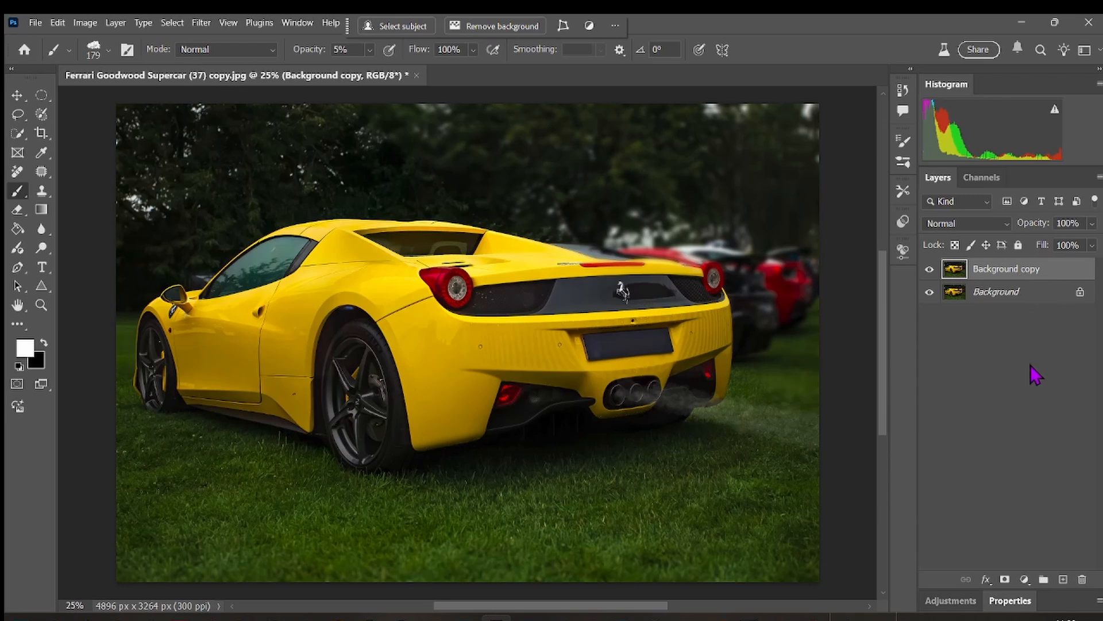
Add a white layer mask to the Background copy layer, make black the foreground colour and set the brush opacity to 100%.
{"action": "left_click", "coordinate": [1005, 580]}
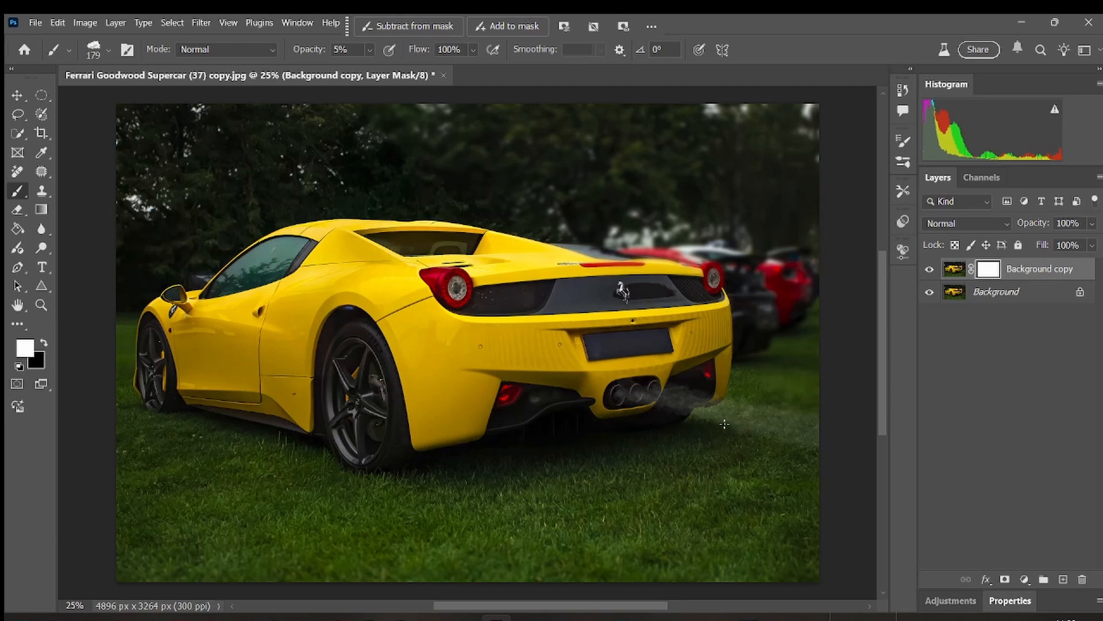
{"action": "left_click", "coordinate": [44, 343]}
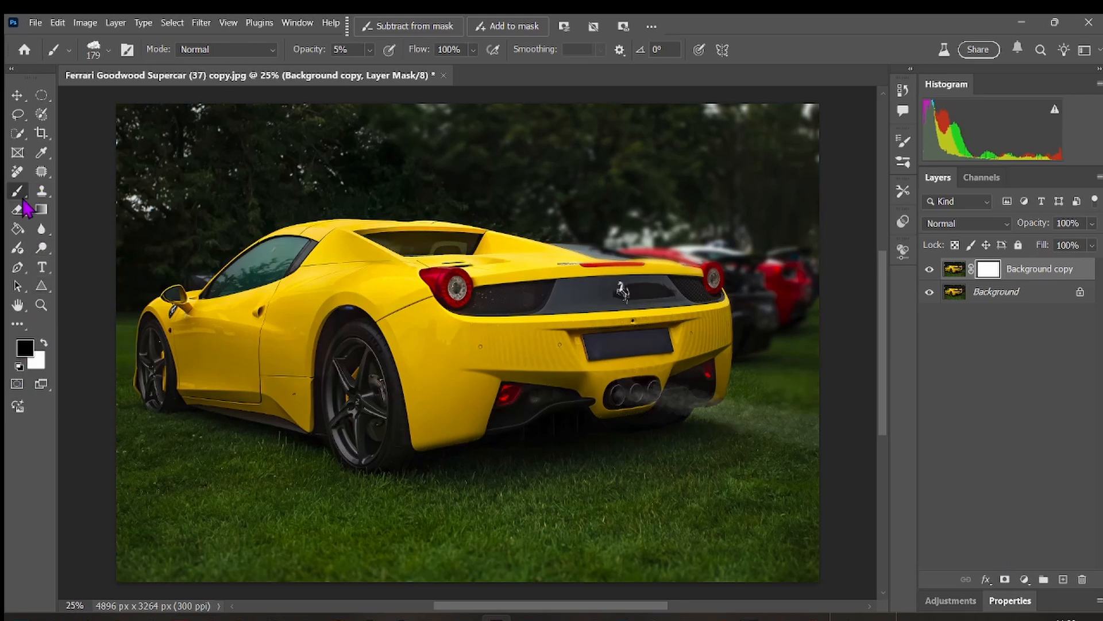
{"action": "left_click", "coordinate": [371, 52]}
{"action": "left_click_drag", "start_coordinate": [373, 72], "coordinate": [449, 92]}
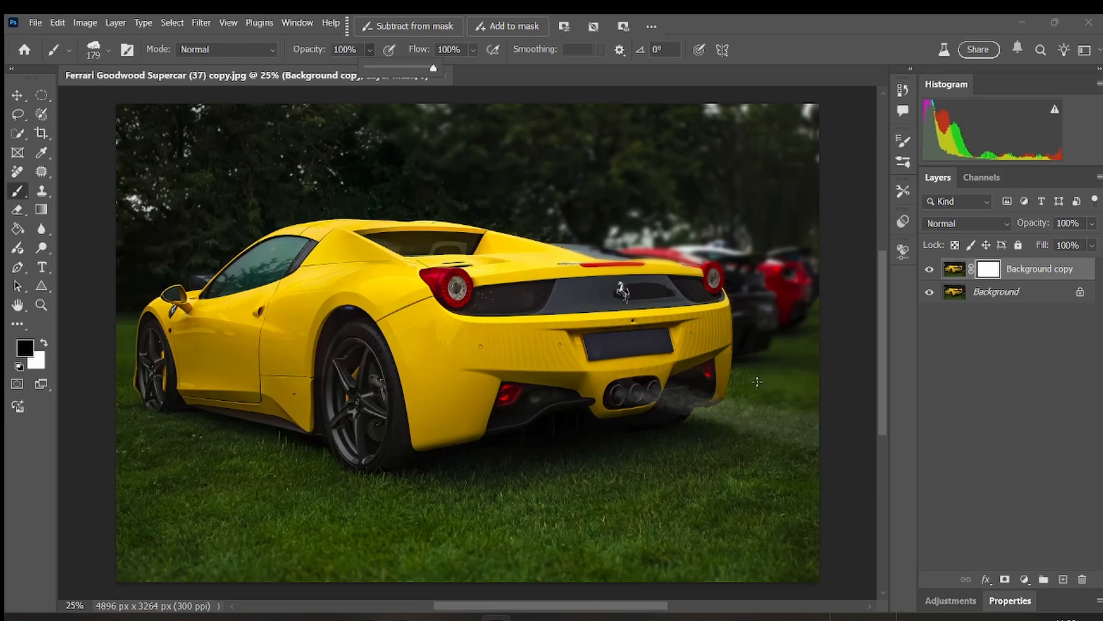
Choose the Soft Round brush from General Brushes and paint black on the mask to trim the far end of the exhaust smoke.
{"action": "left_click", "coordinate": [109, 51]}
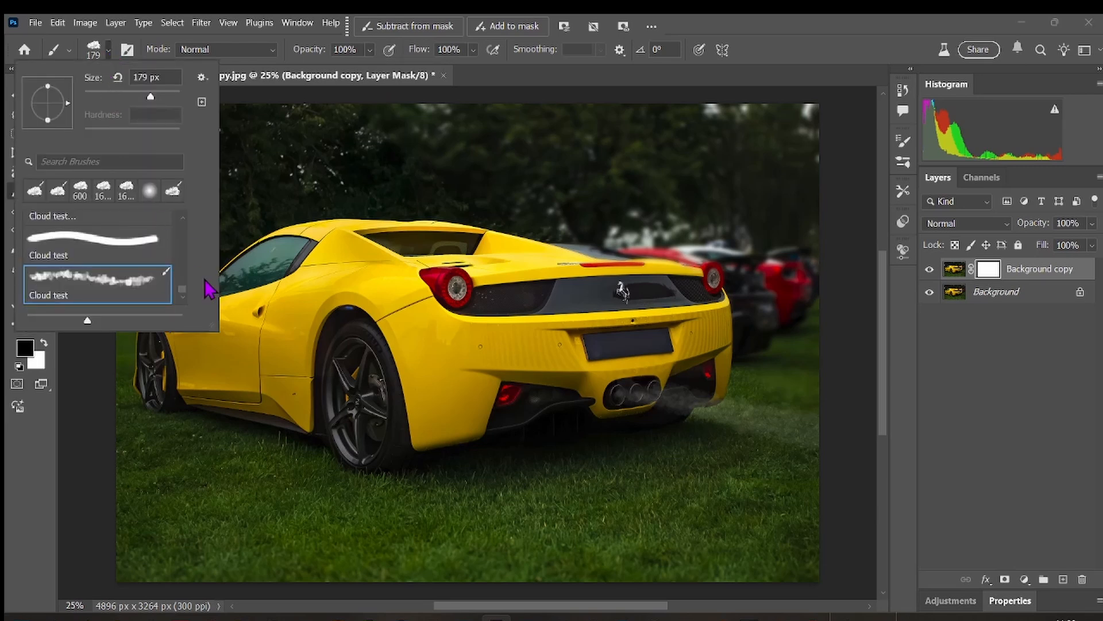
{"action": "scroll", "coordinate": [190, 270], "scroll_direction": "up", "scroll_amount": 3}
{"action": "scroll", "coordinate": [189, 270], "scroll_direction": "up", "scroll_amount": 2}
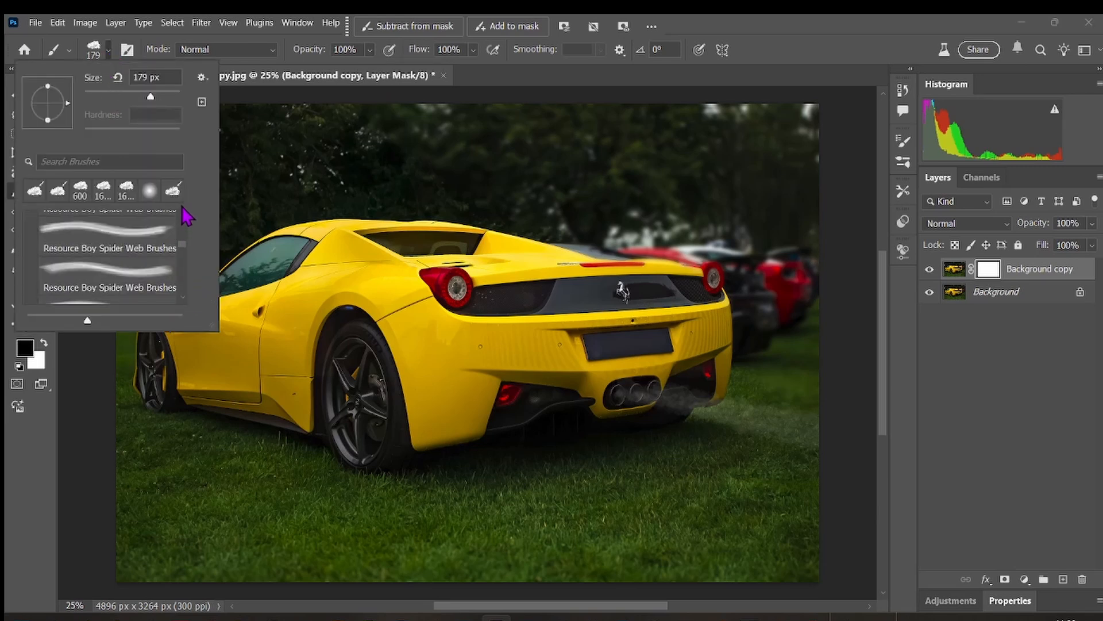
{"action": "scroll", "coordinate": [187, 239], "scroll_direction": "up", "scroll_amount": 1}
{"action": "scroll", "coordinate": [187, 238], "scroll_direction": "up", "scroll_amount": 5}
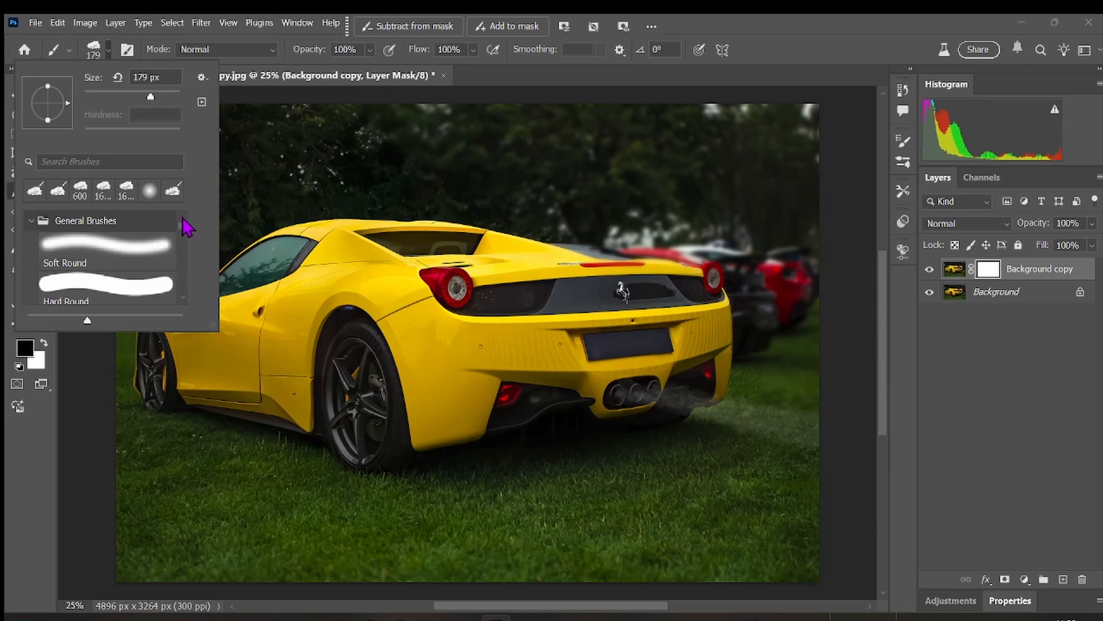
{"action": "double_click", "coordinate": [90, 248]}
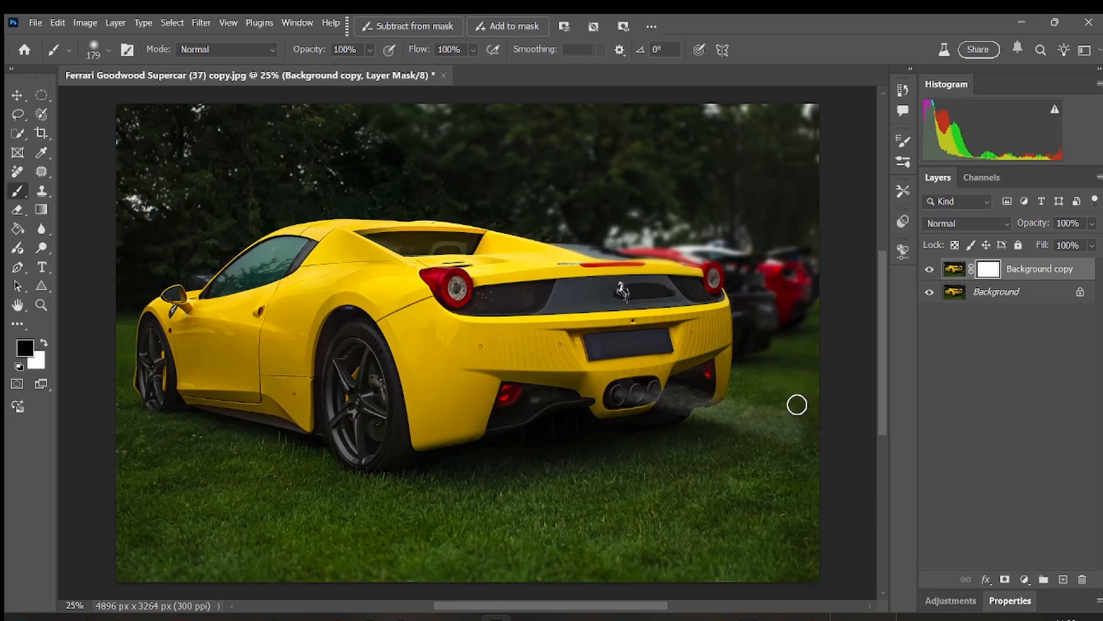
{"action": "mouse_move", "coordinate": [777, 395]}
{"action": "left_mouse_down"}
{"action": "mouse_move", "coordinate": [815, 443]}
{"action": "mouse_move", "coordinate": [736, 437]}
{"action": "left_mouse_up"}
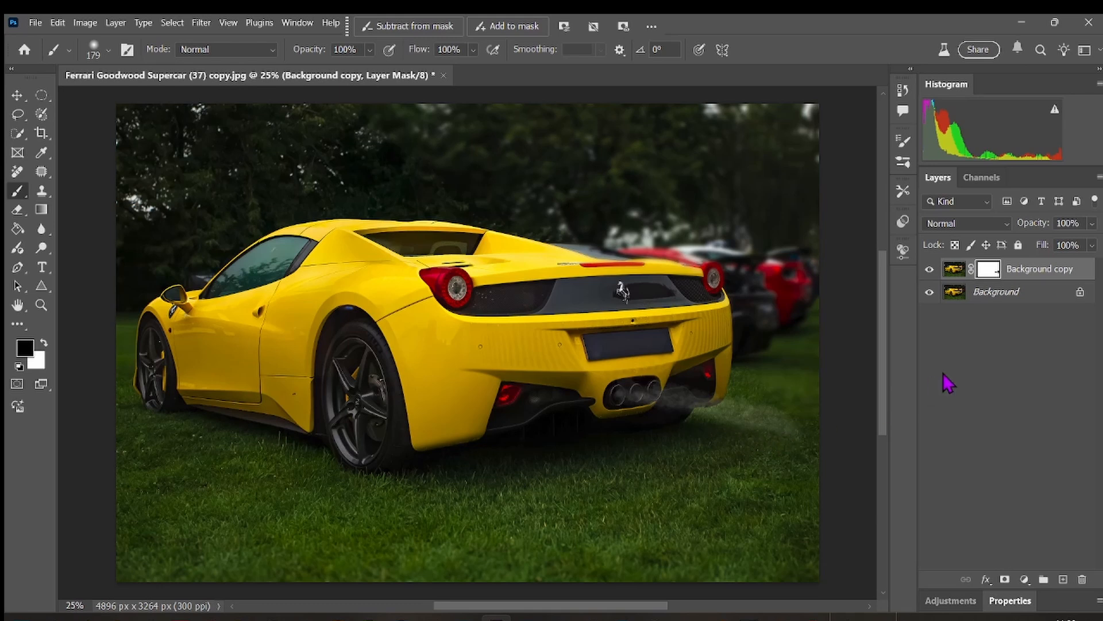
Soften the exhaust smoke by lowering the Background copy layer's opacity to 48% and raising it slightly again.
{"action": "left_click", "coordinate": [1092, 223]}
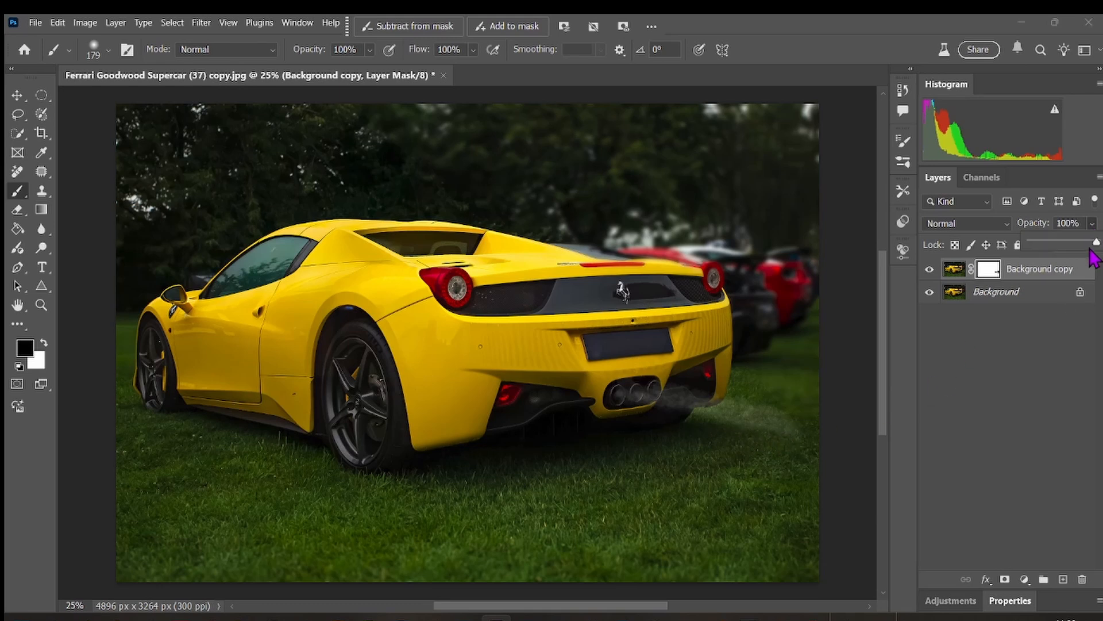
{"action": "left_click_drag", "start_coordinate": [1092, 246], "coordinate": [1064, 244]}
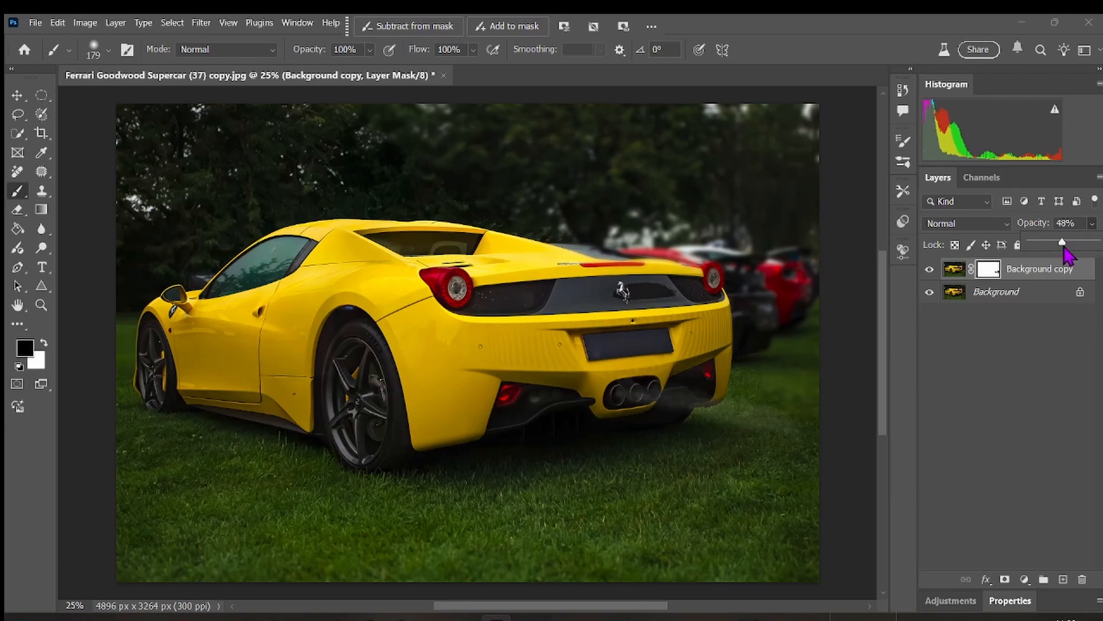
{"action": "left_click_drag", "start_coordinate": [1064, 244], "coordinate": [1073, 244]}
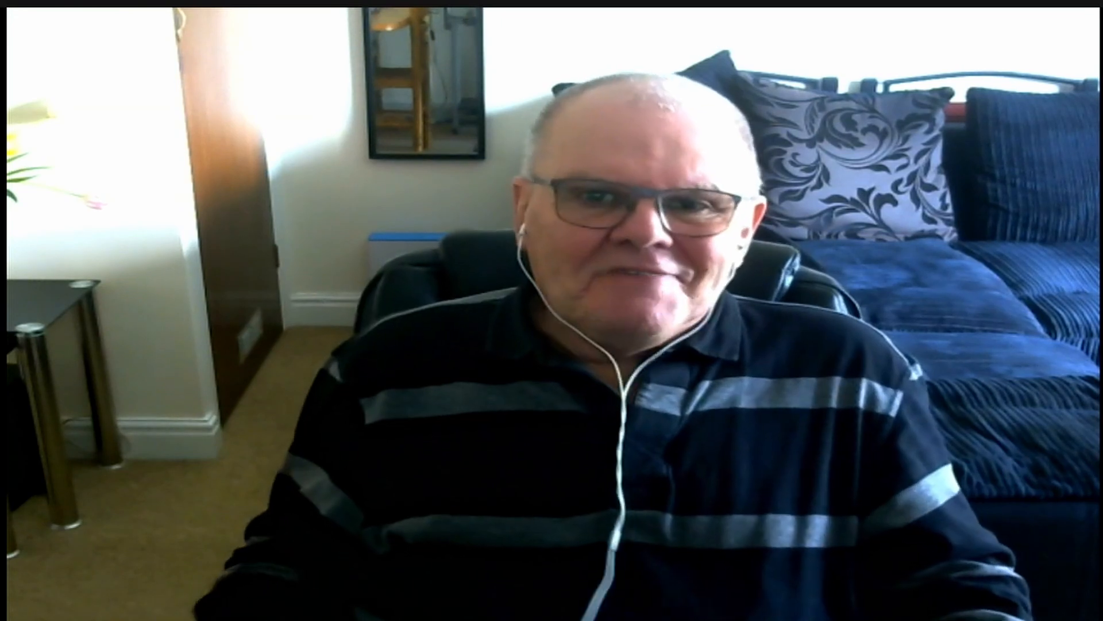